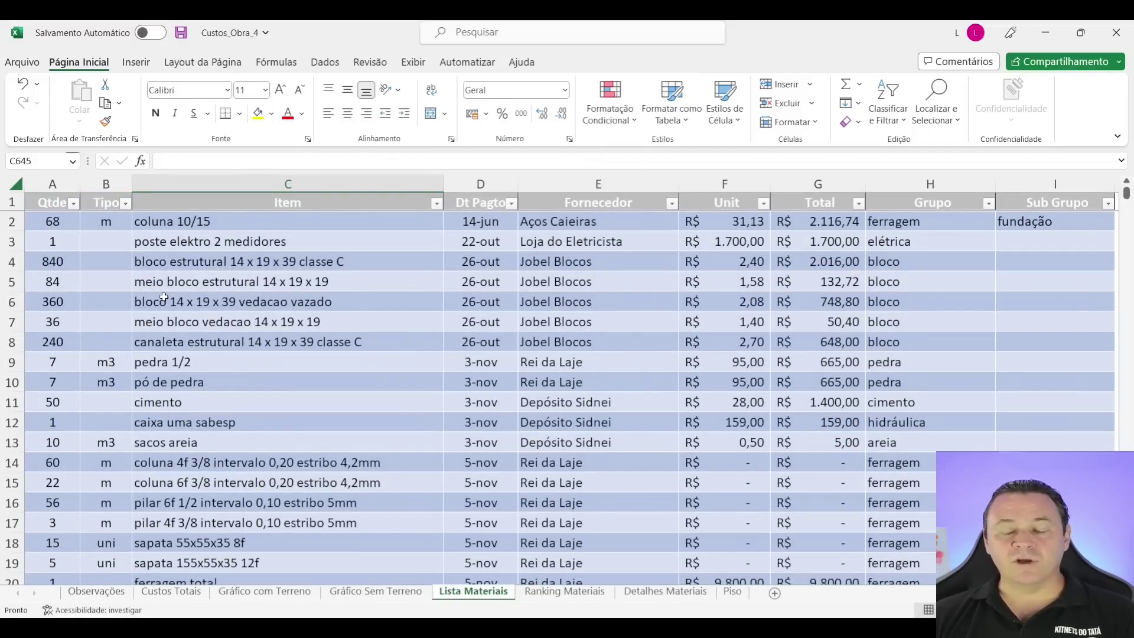
Browse the materials list, narrow it to the areia group, and inspect its total quantity, total cost, percentage and custo por casa
scroll(385, 379, "down", 11)
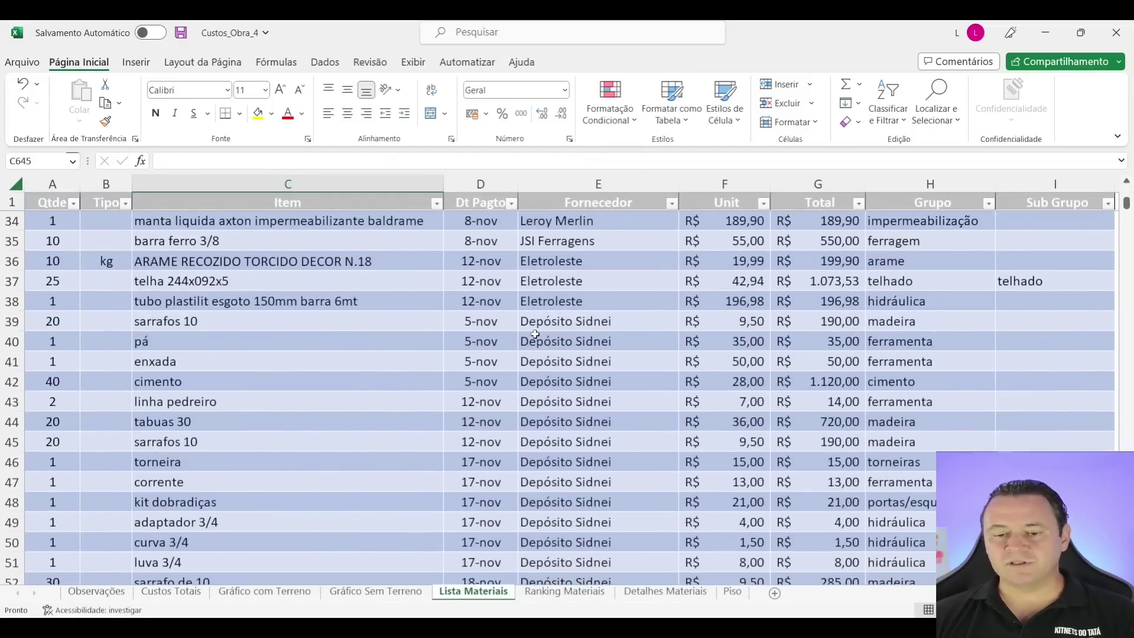
scroll(531, 337, "up", 11)
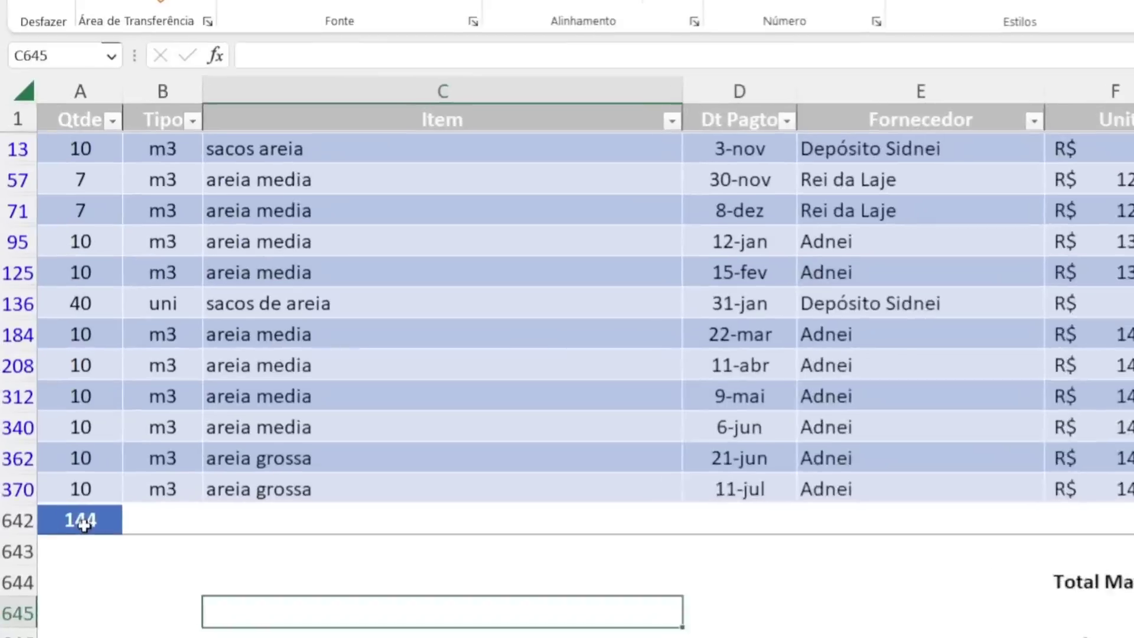
left_click(56, 463)
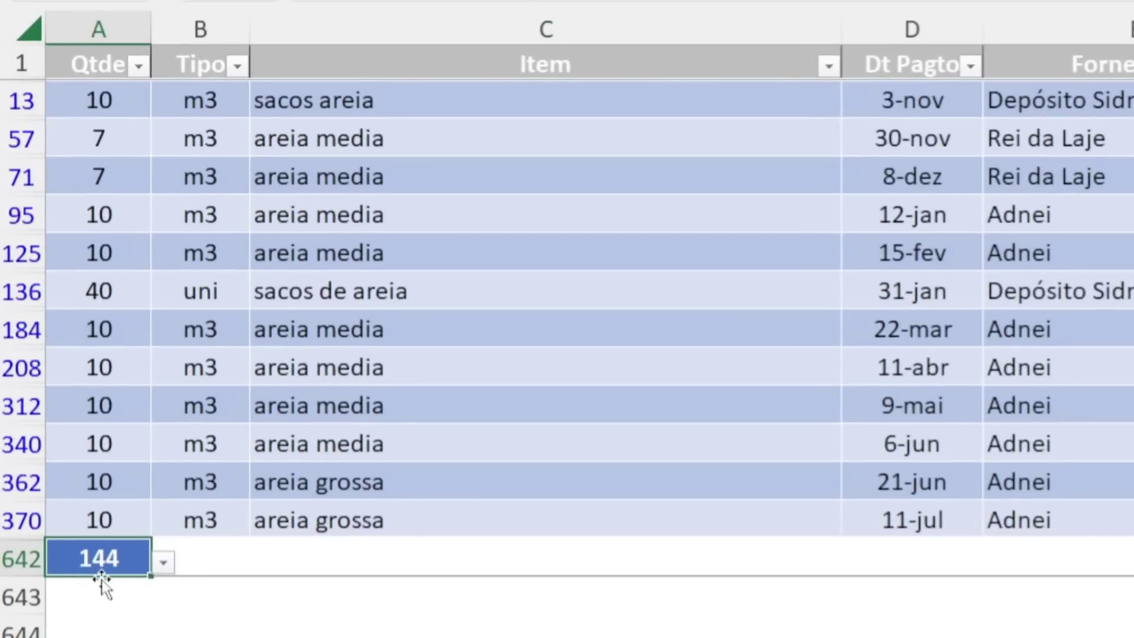
left_click(100, 289)
left_click(201, 287)
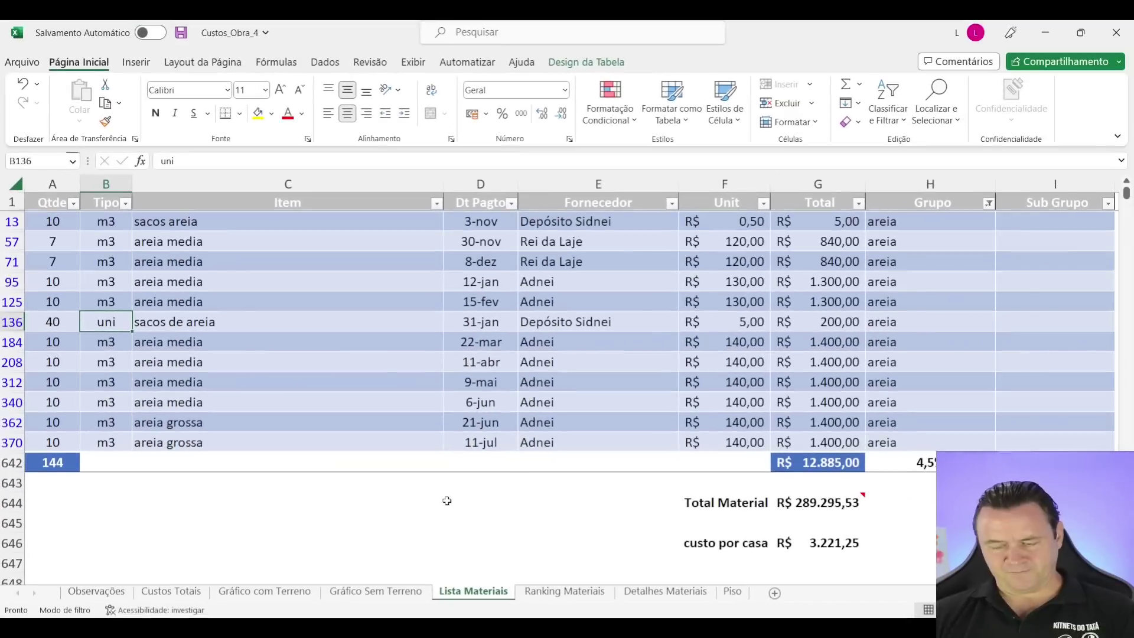
left_click(809, 462)
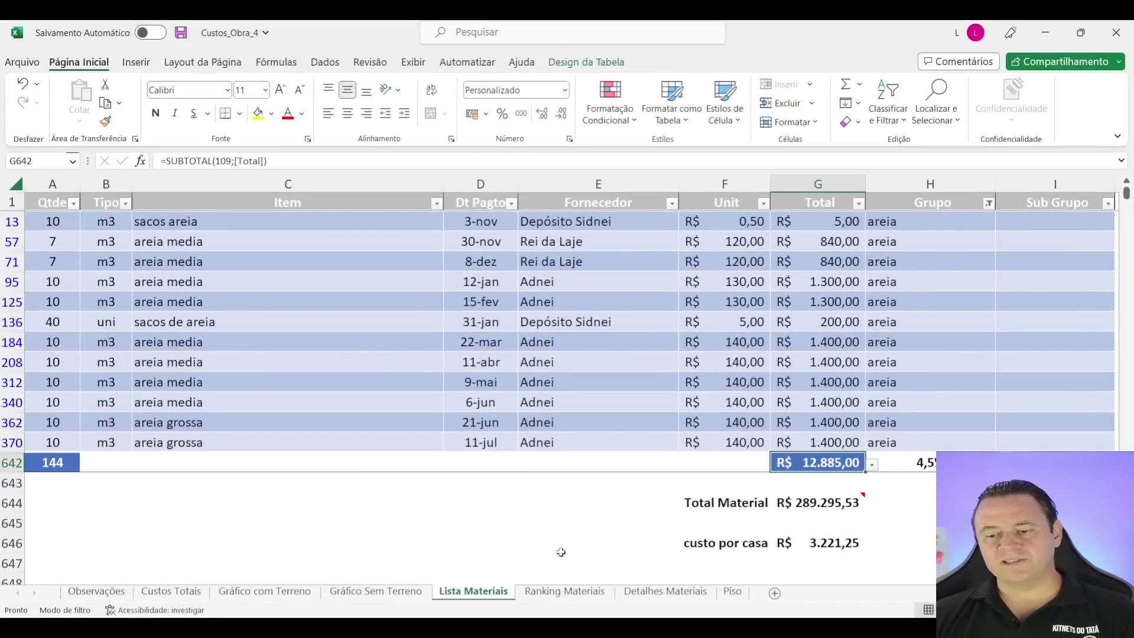
left_click(928, 464)
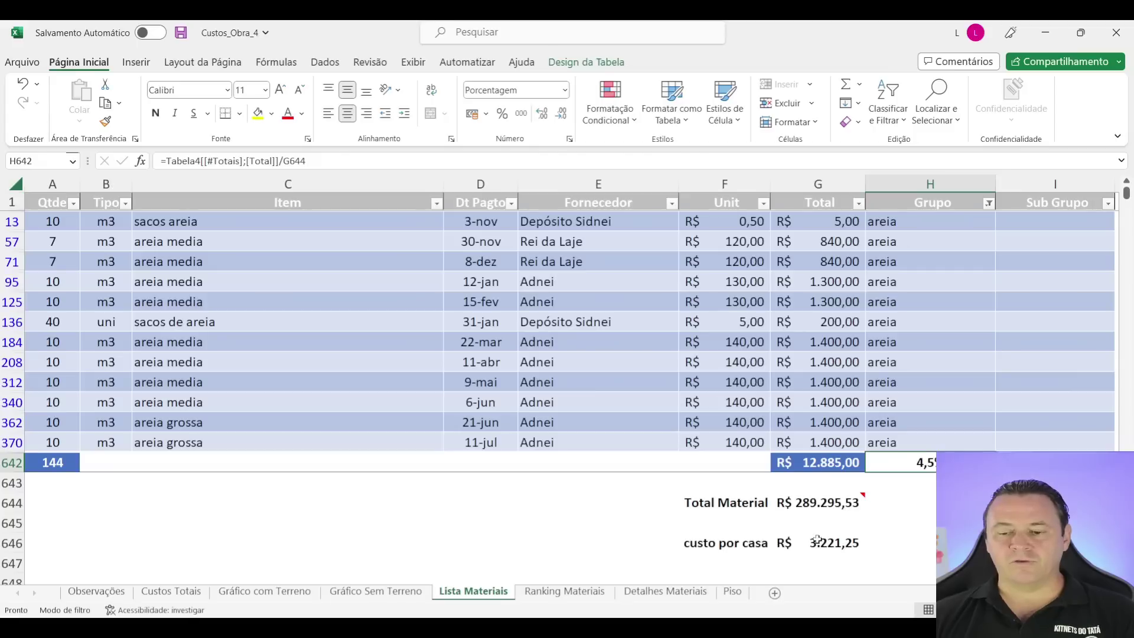
left_click(817, 540)
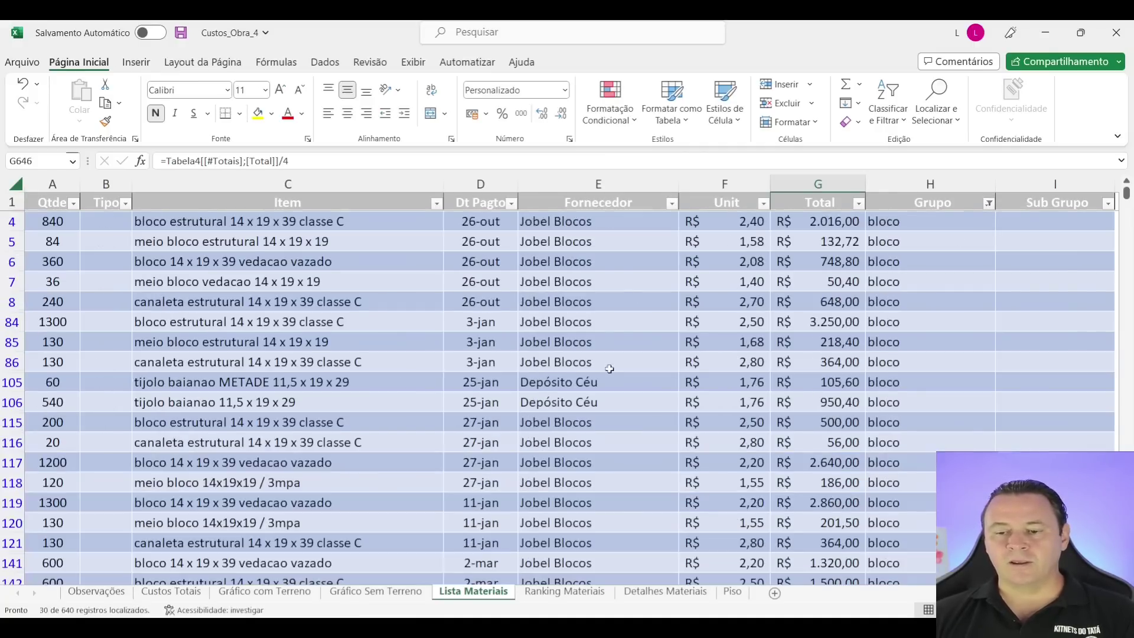
Review the purchases filtered to the bloco group and inspect the group's percentage and total quantity in the totals row
scroll(252, 310, "down", 5)
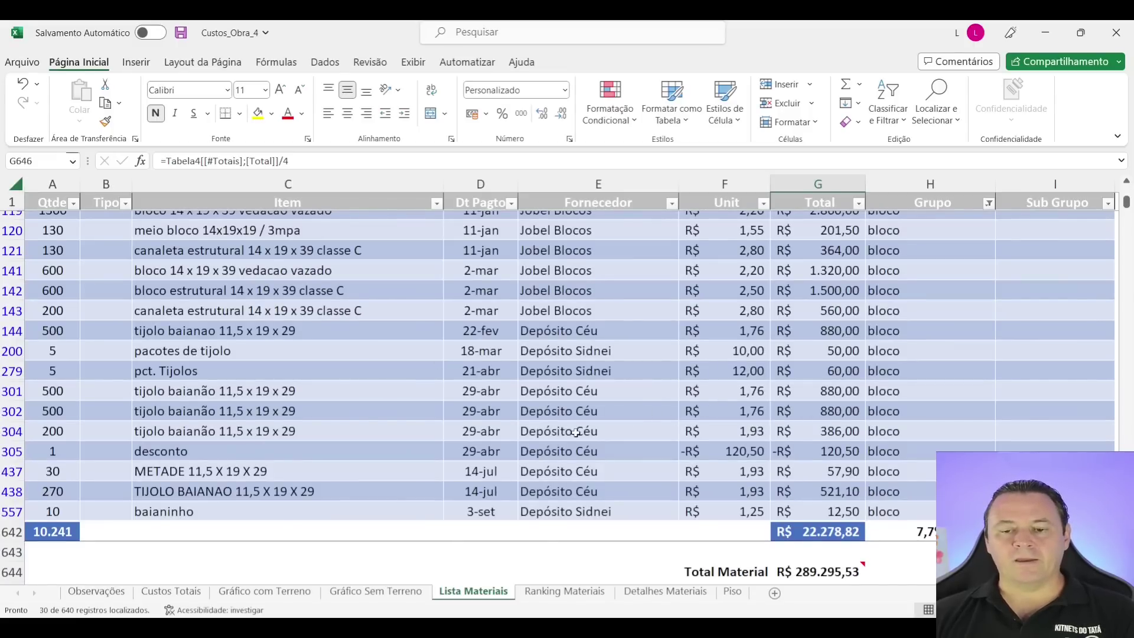
scroll(576, 432, "up", 7)
scroll(571, 371, "down", 7)
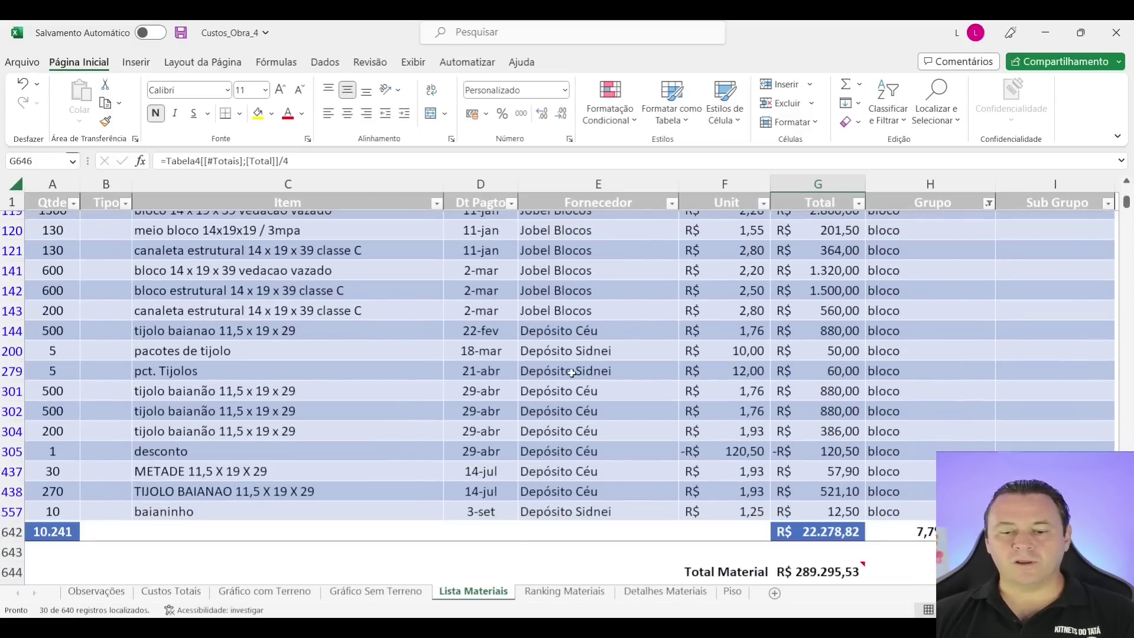
scroll(753, 411, "down", 2)
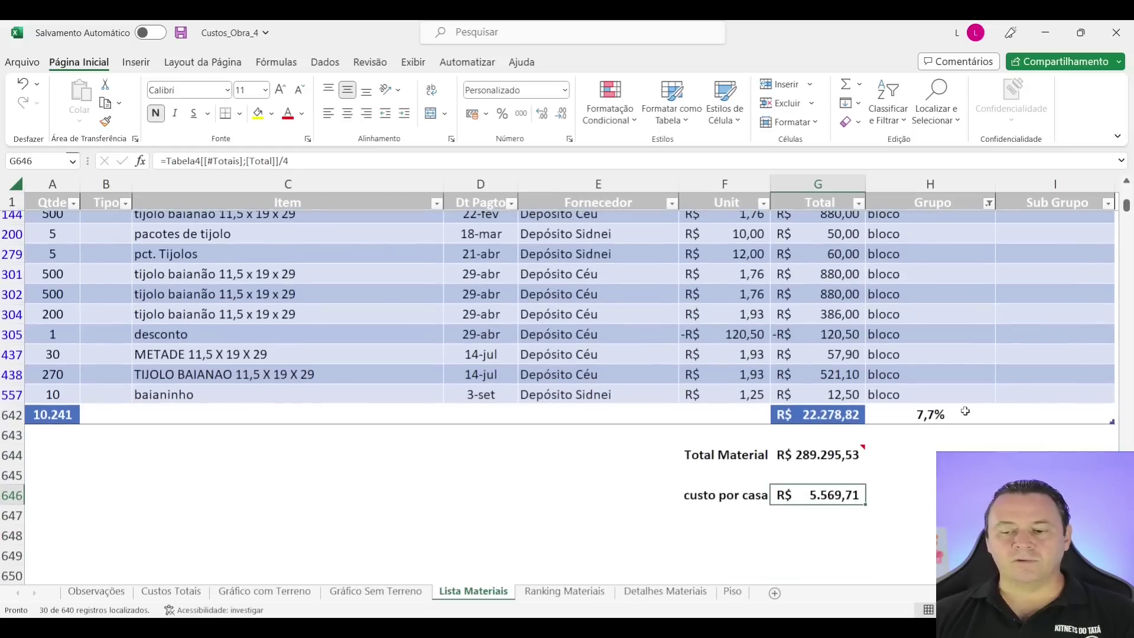
left_click(965, 413)
key("Delete")
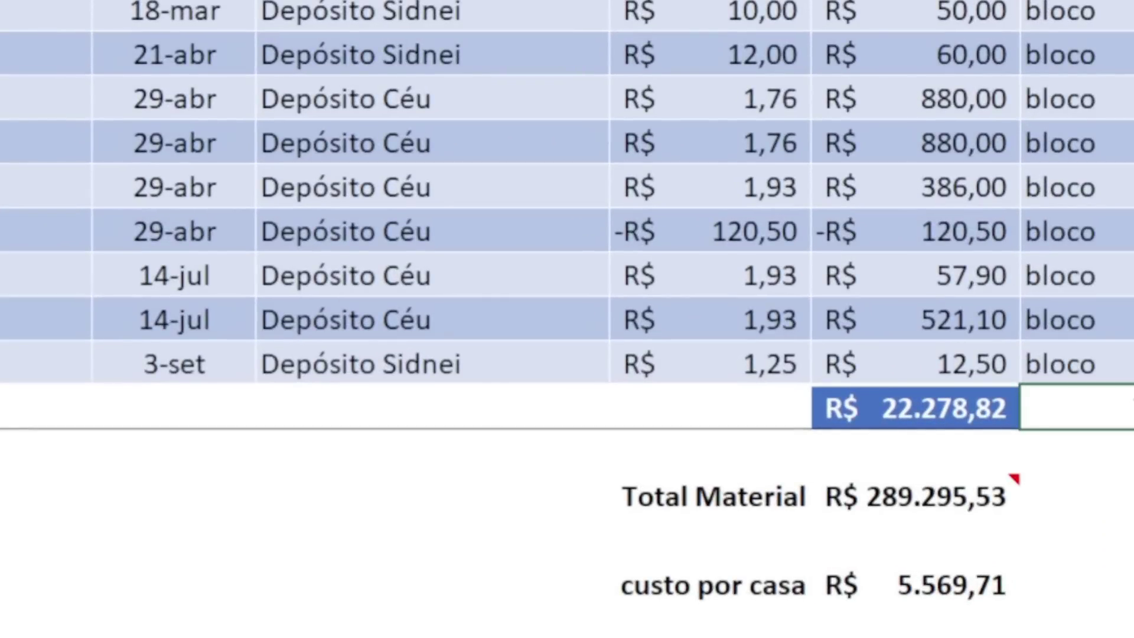
key("ctrl+z")
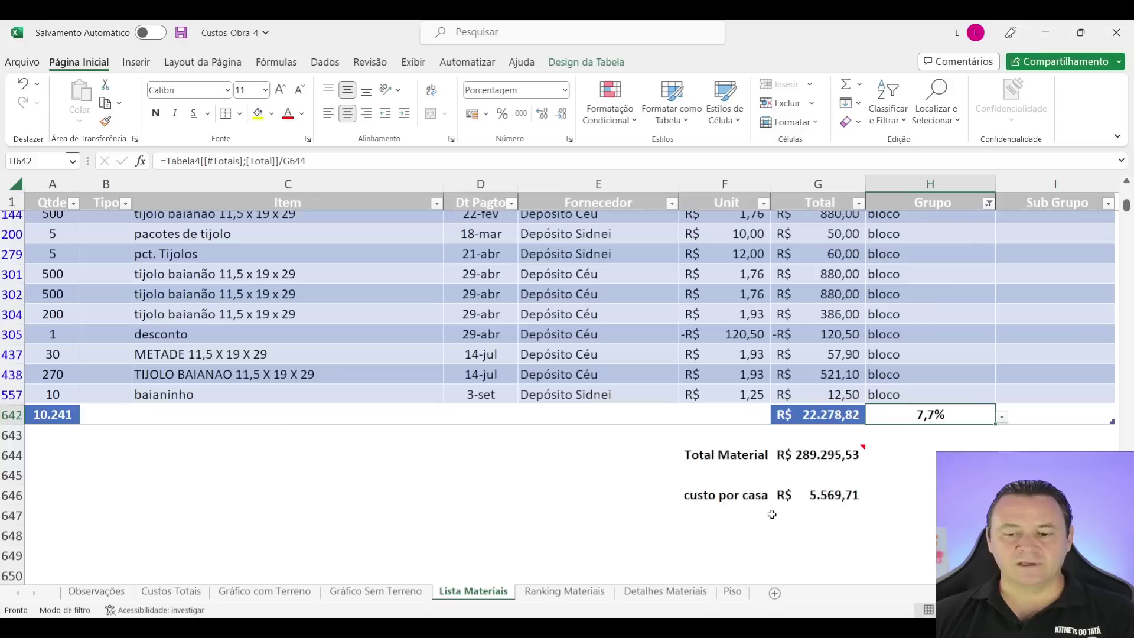
left_click(56, 421)
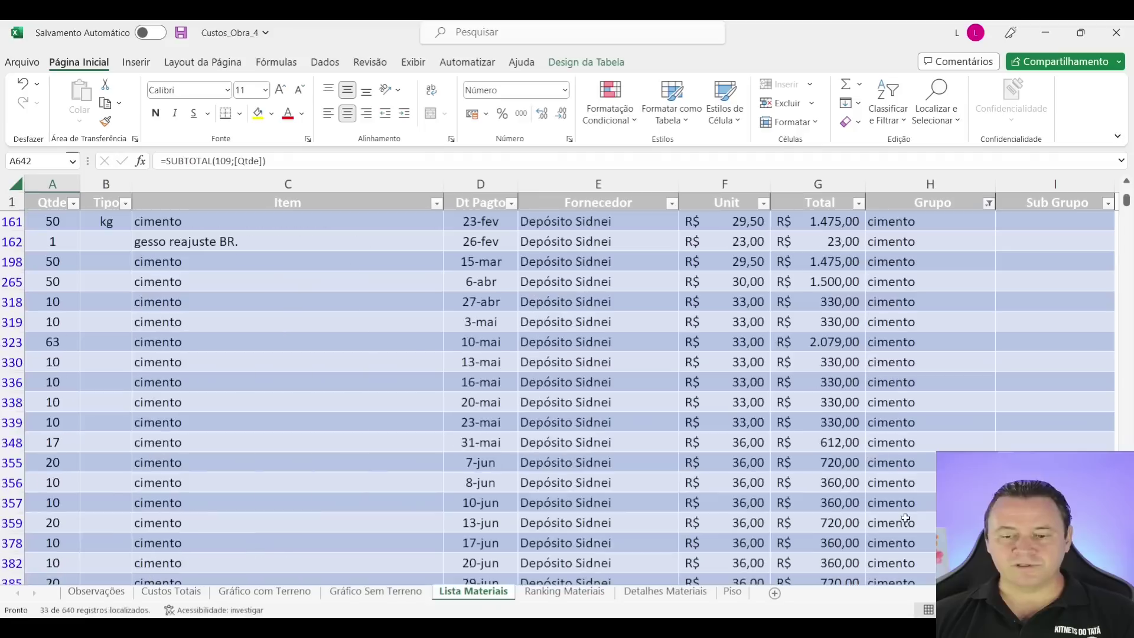
Filter the Grupo column to cimento and review the purchases, the group's percentage and its total quantity
left_click(957, 520)
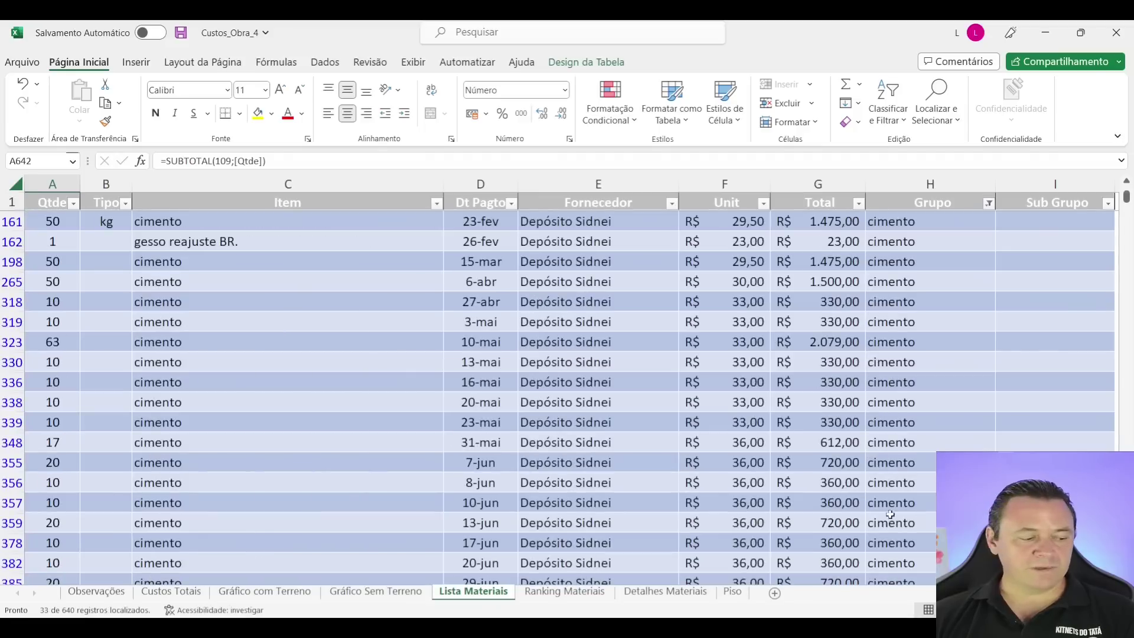
scroll(671, 493, "down", 6)
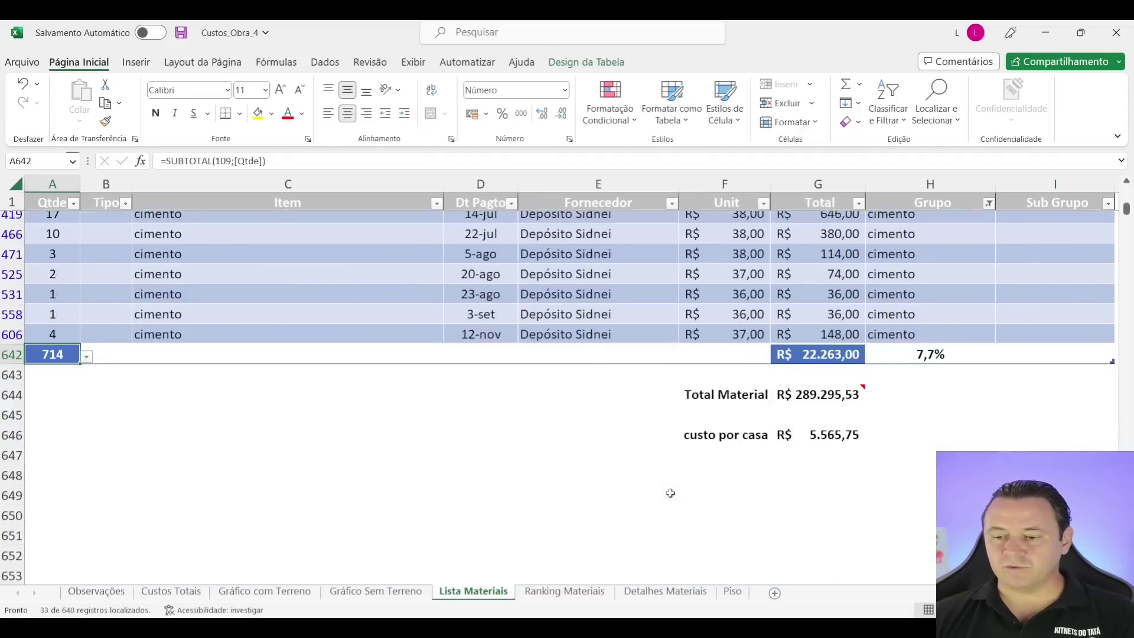
left_click(927, 412)
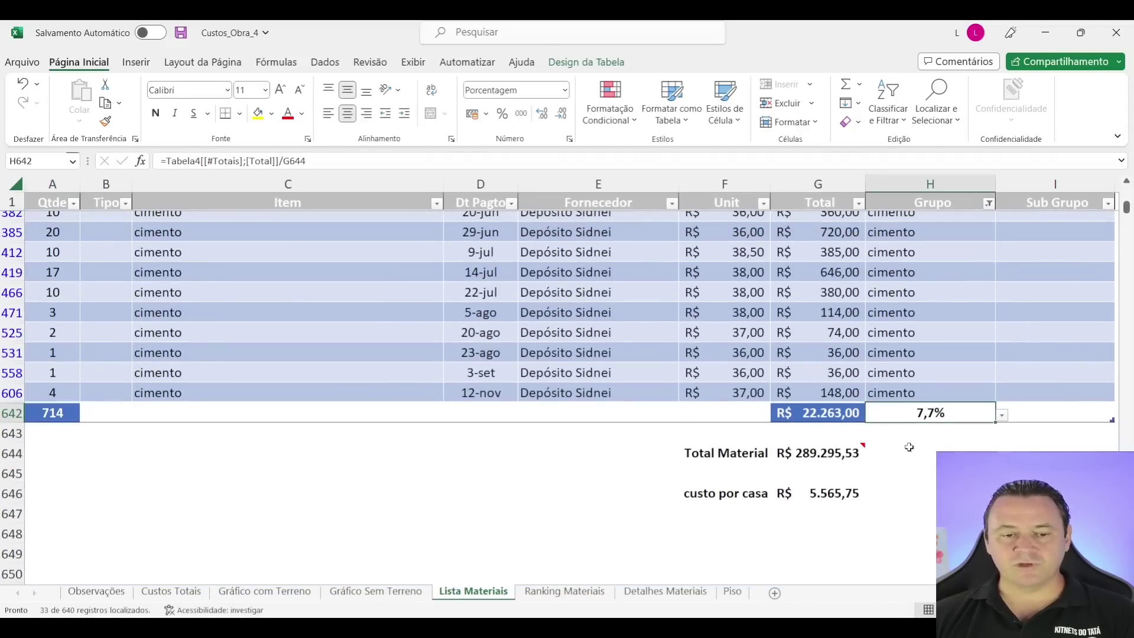
scroll(497, 464, "up", 7)
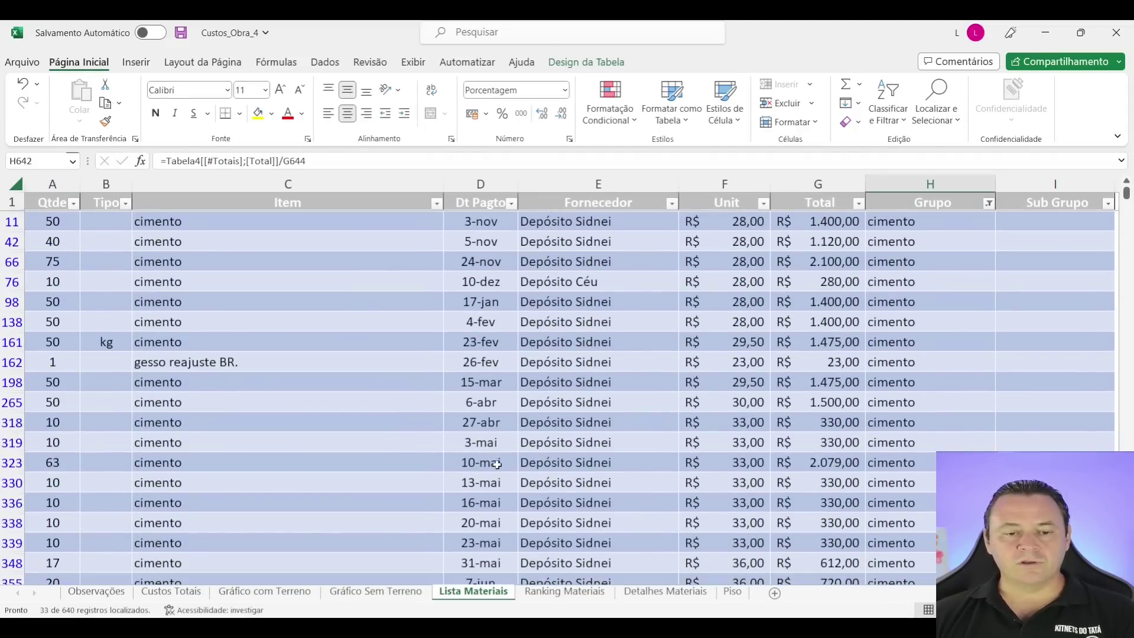
scroll(496, 465, "down", 6)
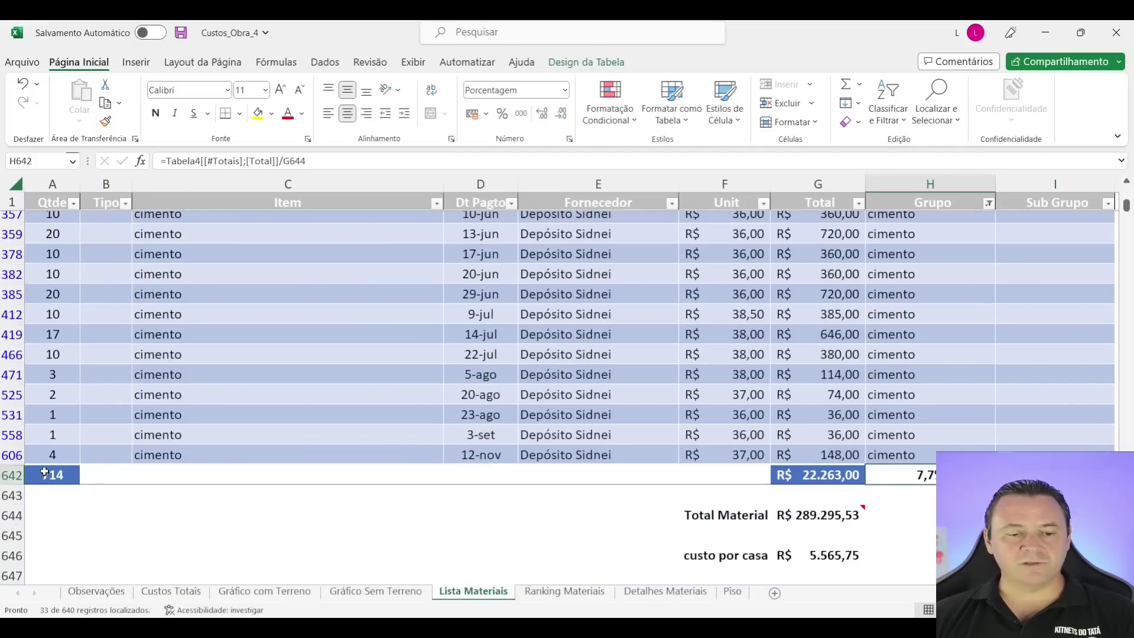
left_click(44, 472)
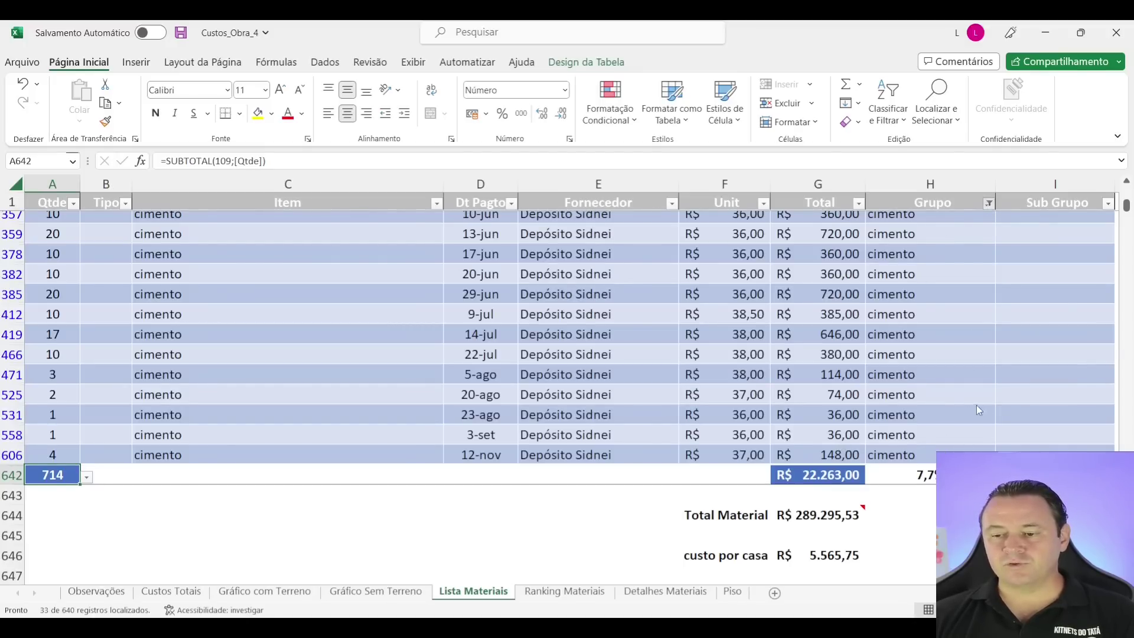
Filter the Grupo column to elétrica and inspect the group's total cost in the totals row
left_click(925, 535)
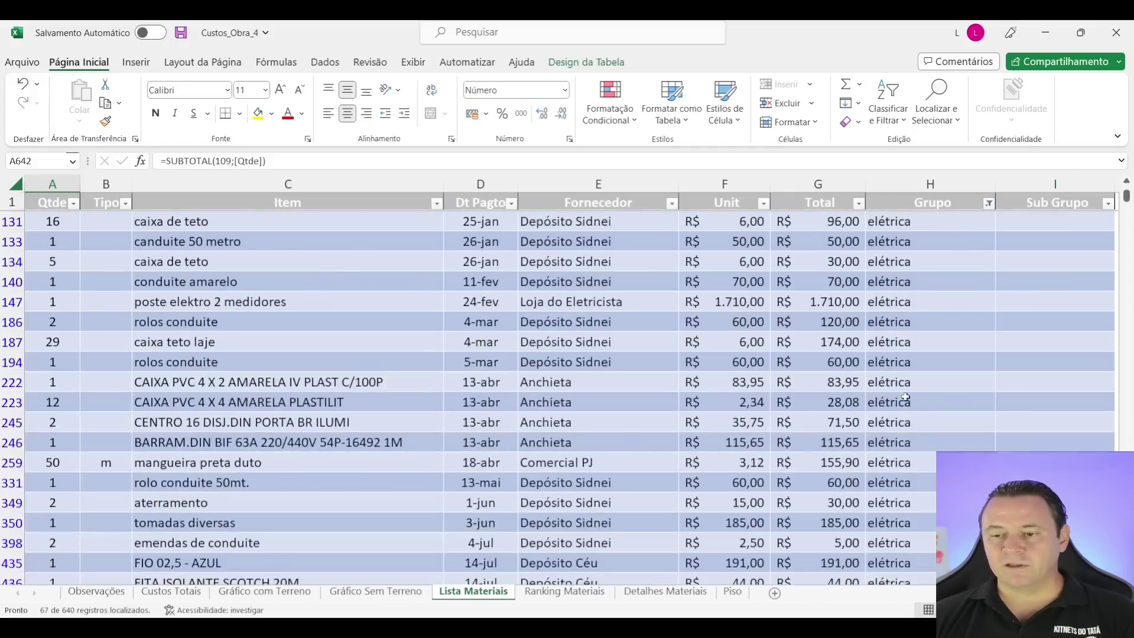
scroll(922, 379, "down", 15)
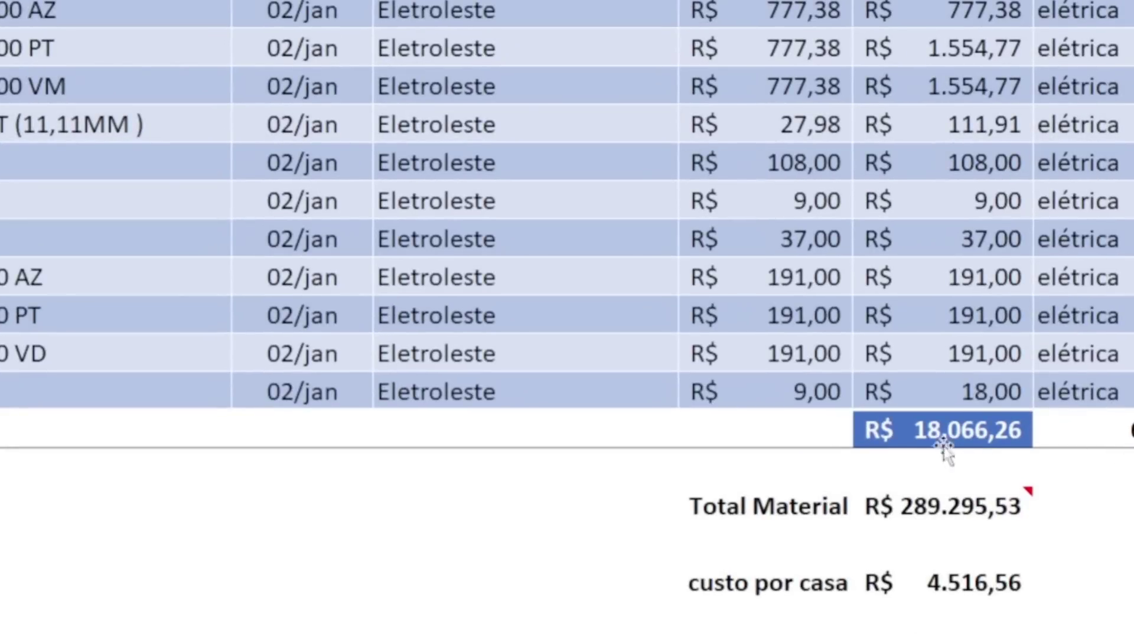
left_click(931, 428)
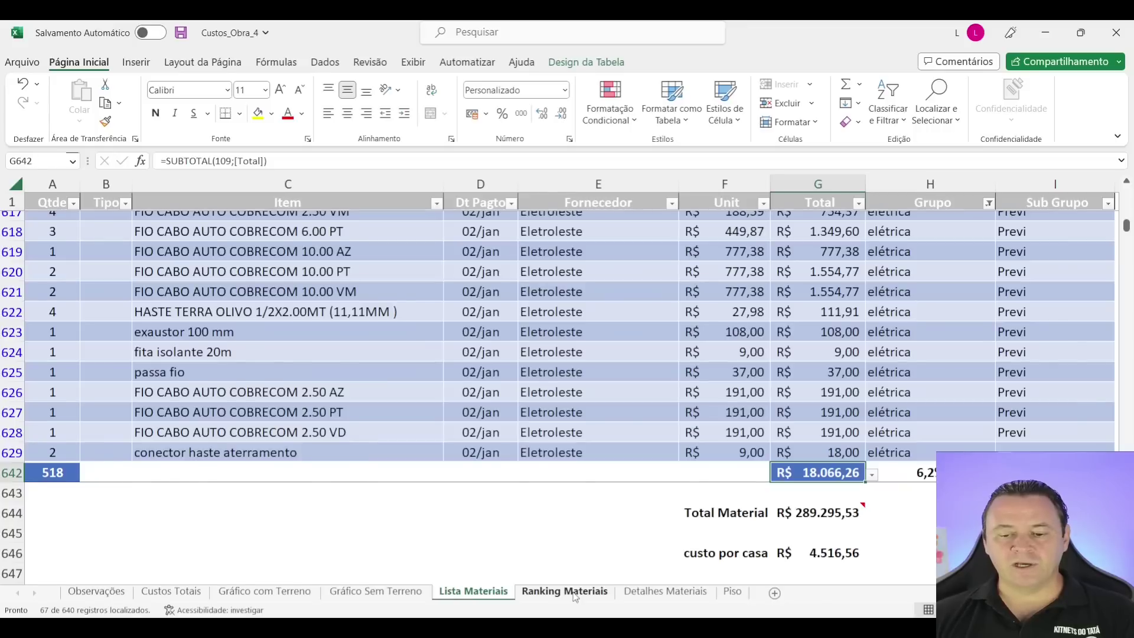
Examine the Ranking Materiais sheet's spending by material group, from the highest-cost group down to the Total Geral row
left_click(564, 591)
left_click(499, 377)
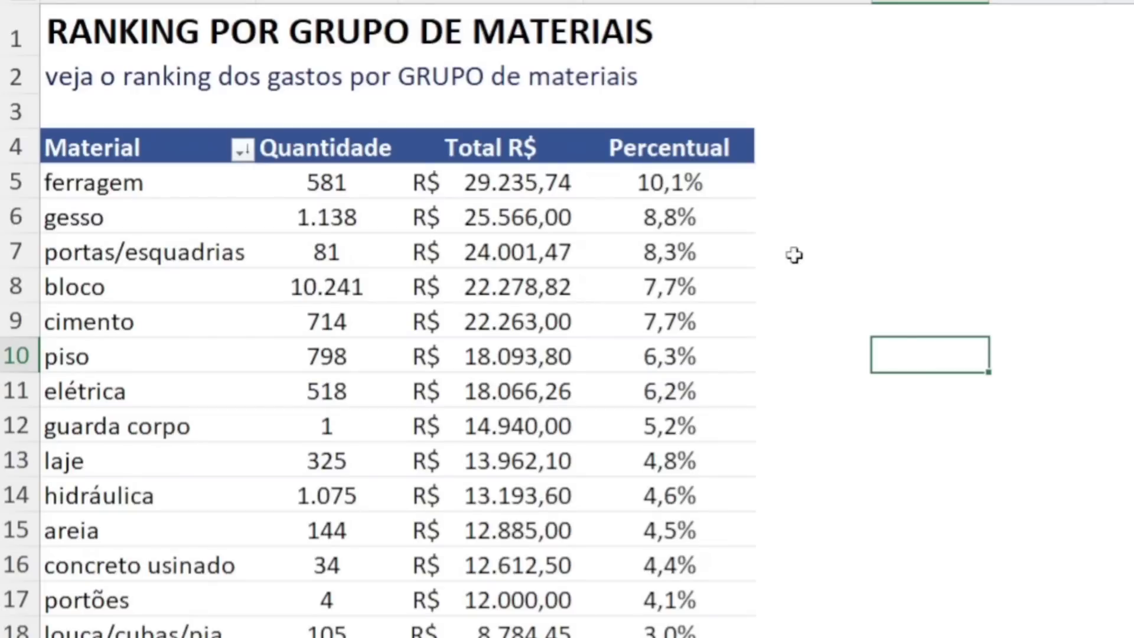
scroll(794, 255, "down", 1)
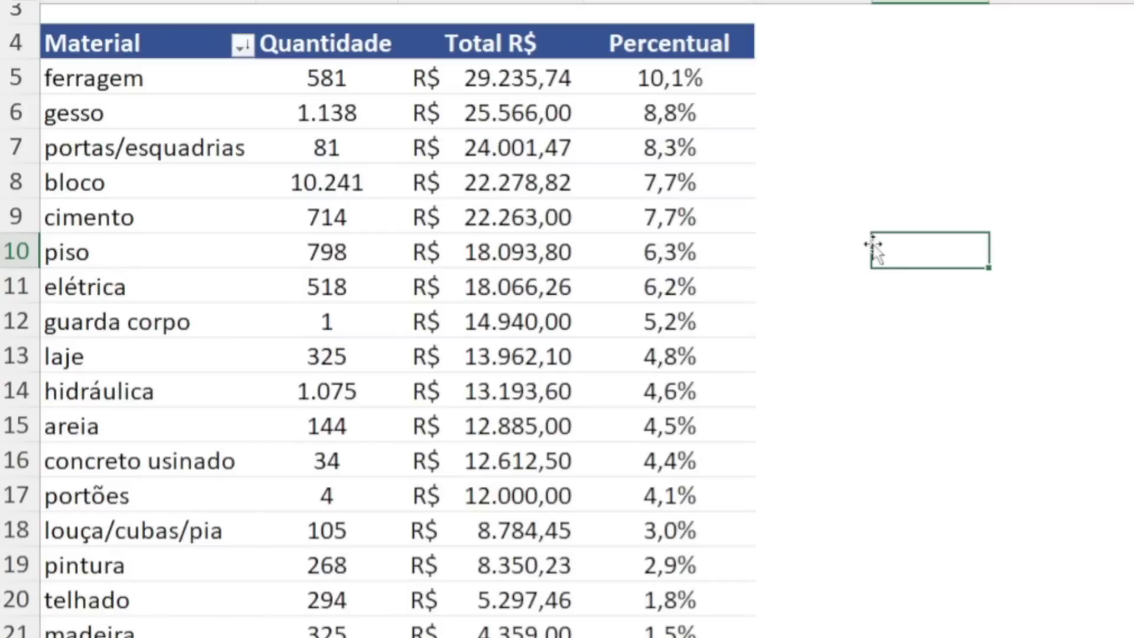
left_click_drag(873, 248, 932, 204)
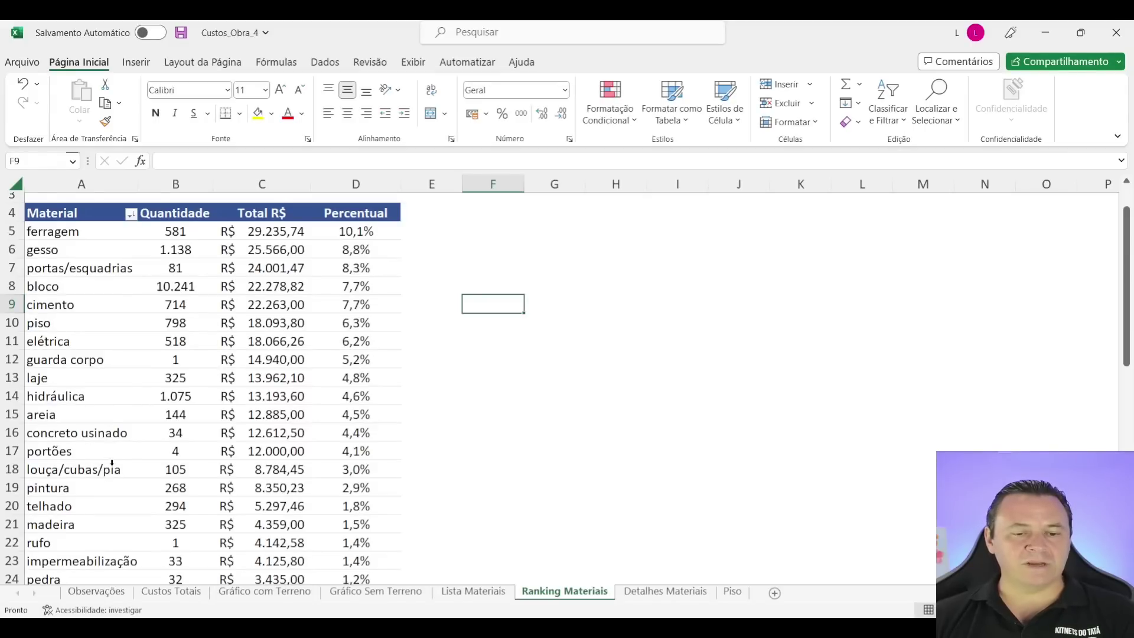
scroll(112, 464, "down", 1)
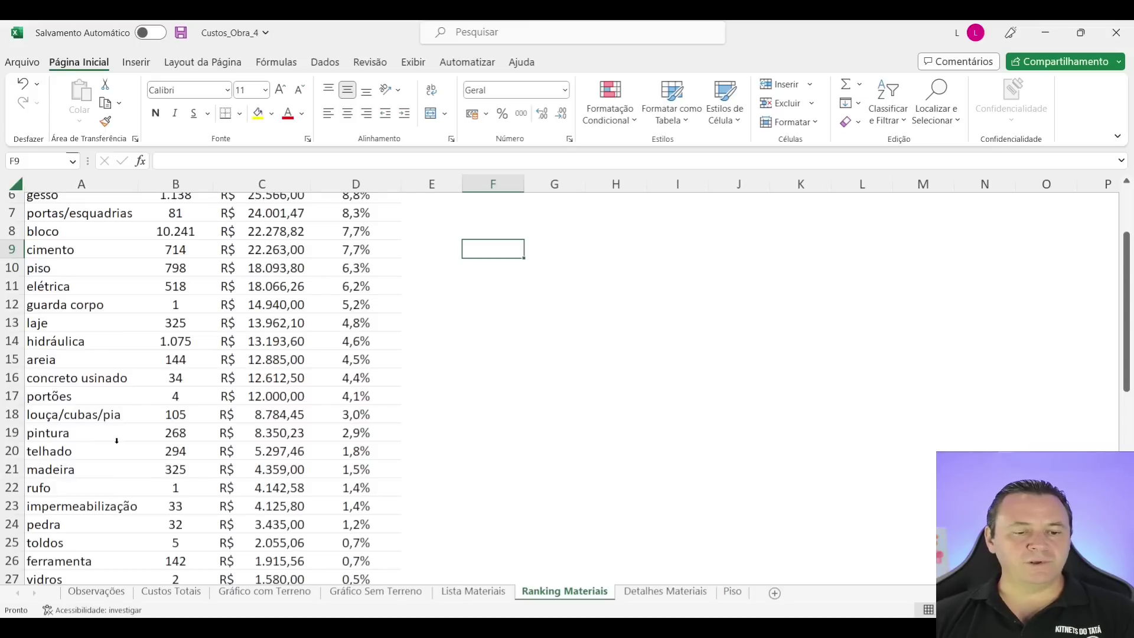
scroll(116, 440, "down", 2)
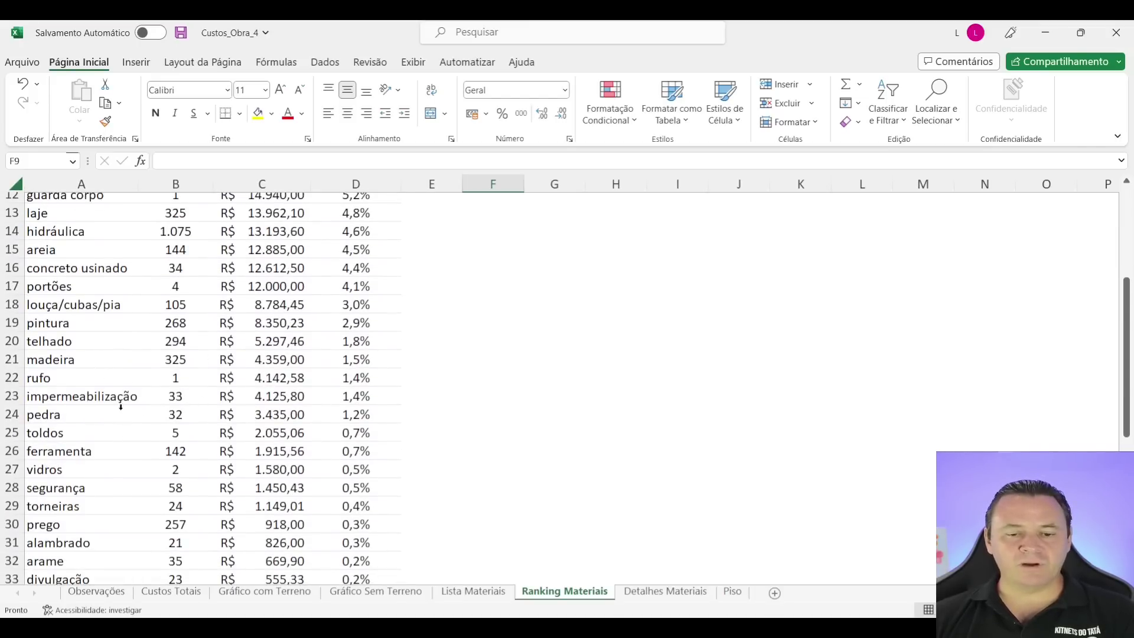
scroll(112, 402, "down", 1)
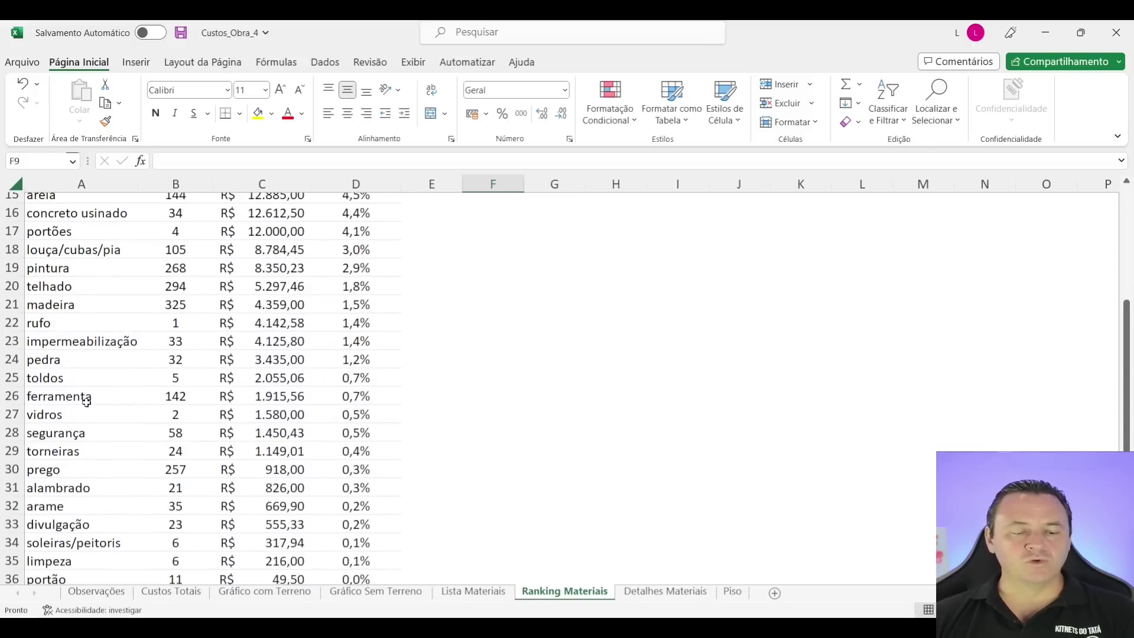
scroll(107, 445, "down", 1)
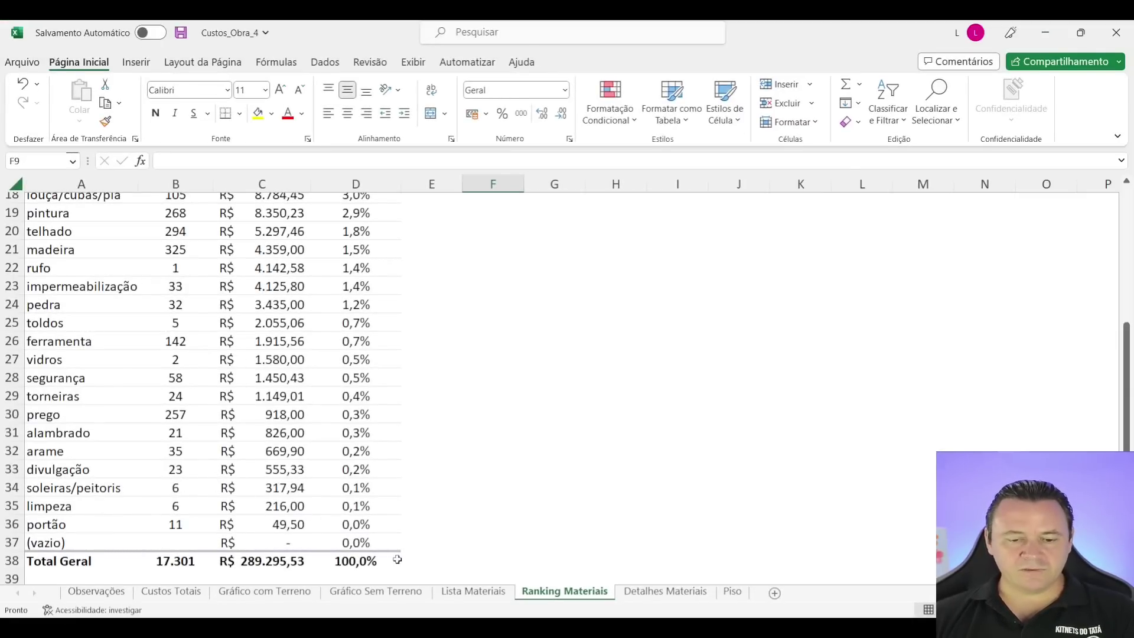
scroll(362, 537, "down", 2)
scroll(348, 502, "up", 8)
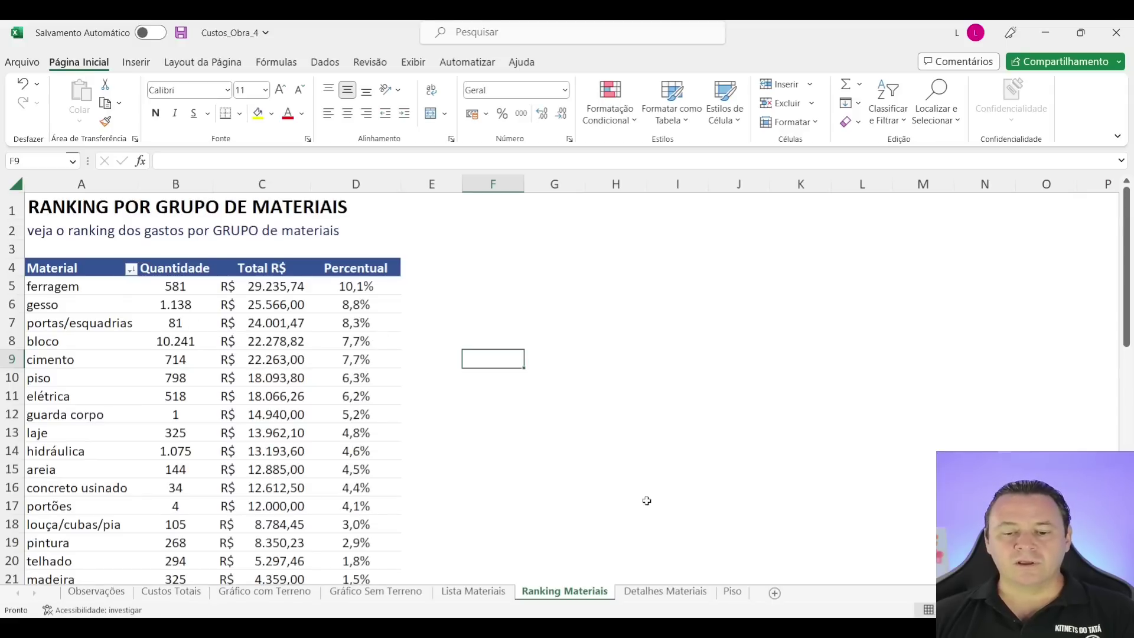
Review the hidráulica group's itemised expenses on the Detalhes Materiais sheet, from its heading down through the item rows
left_click(664, 593)
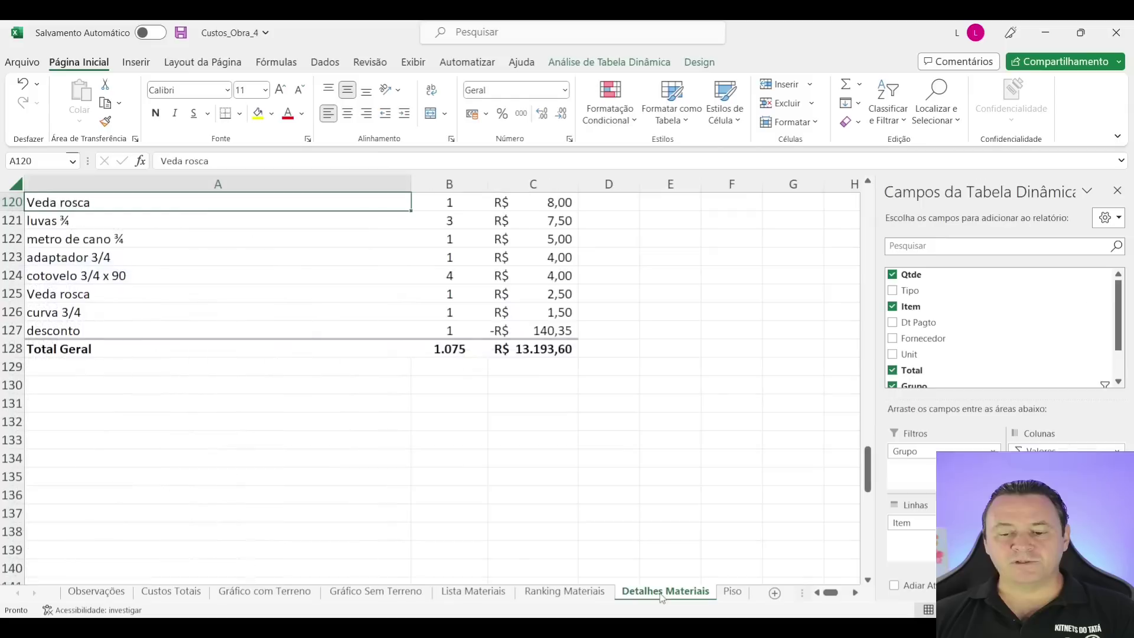
left_click(456, 476)
scroll(374, 509, "up", 13)
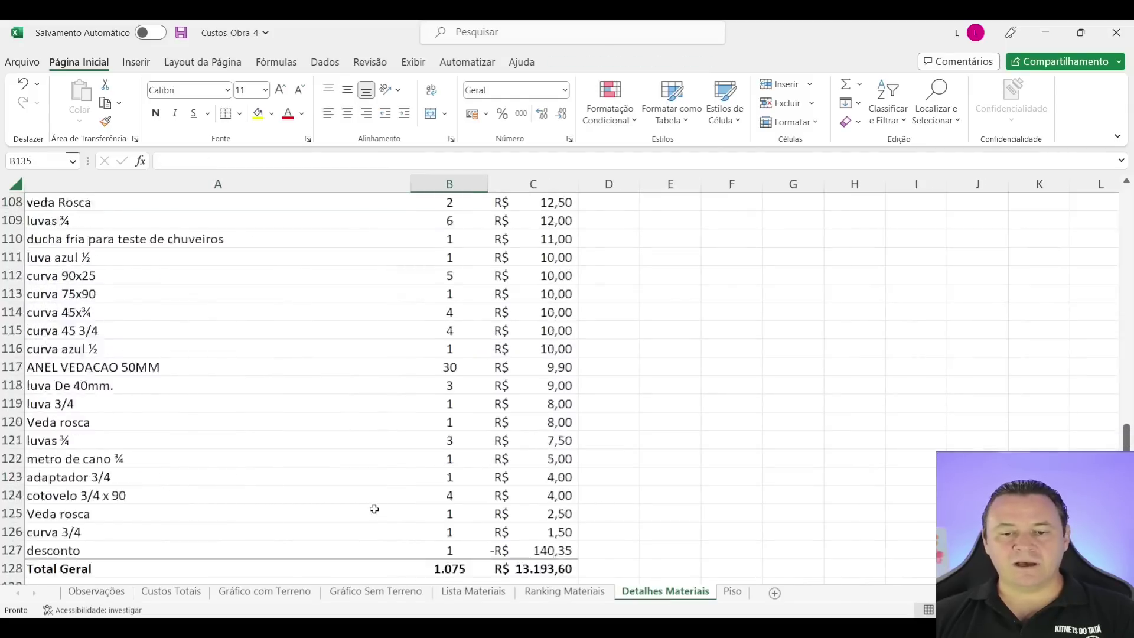
scroll(374, 509, "up", 20)
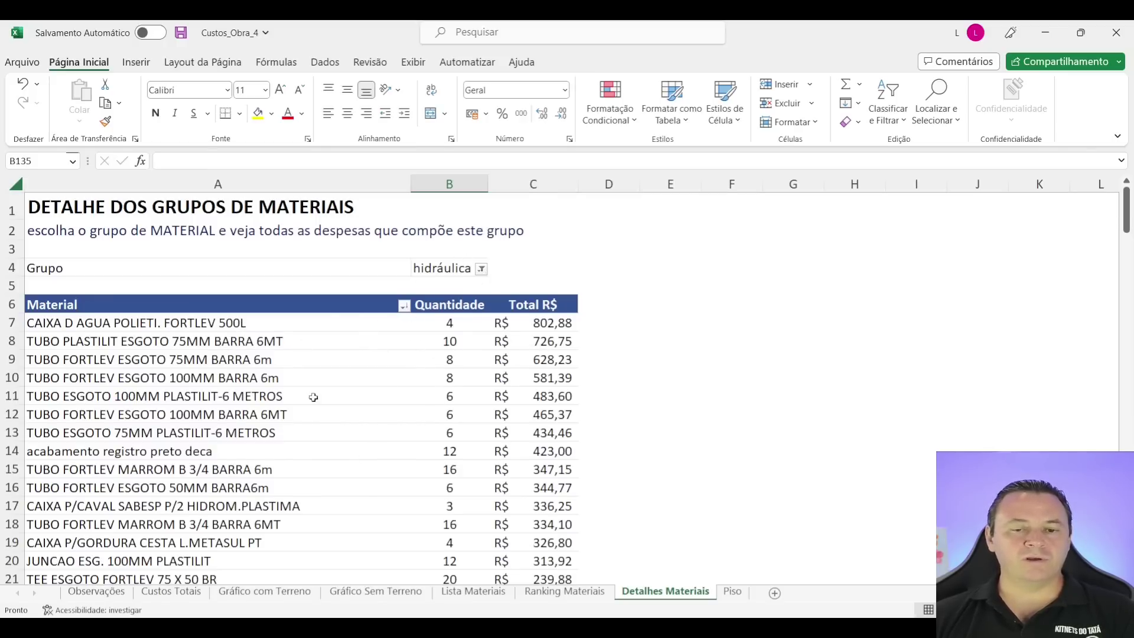
scroll(236, 381, "down", 8)
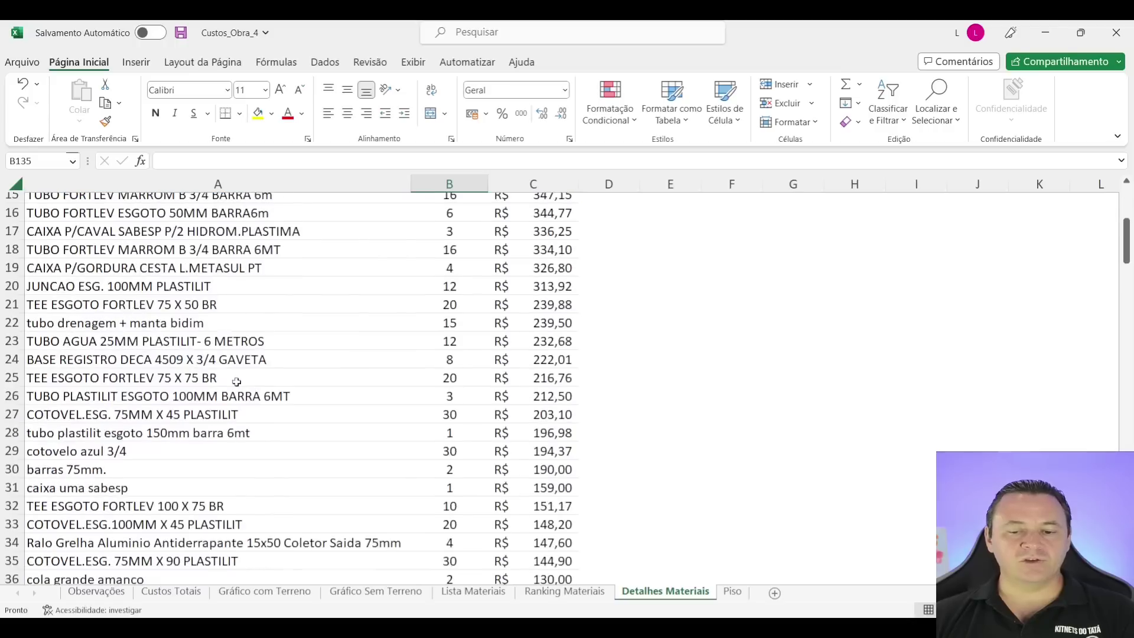
scroll(236, 381, "down", 8)
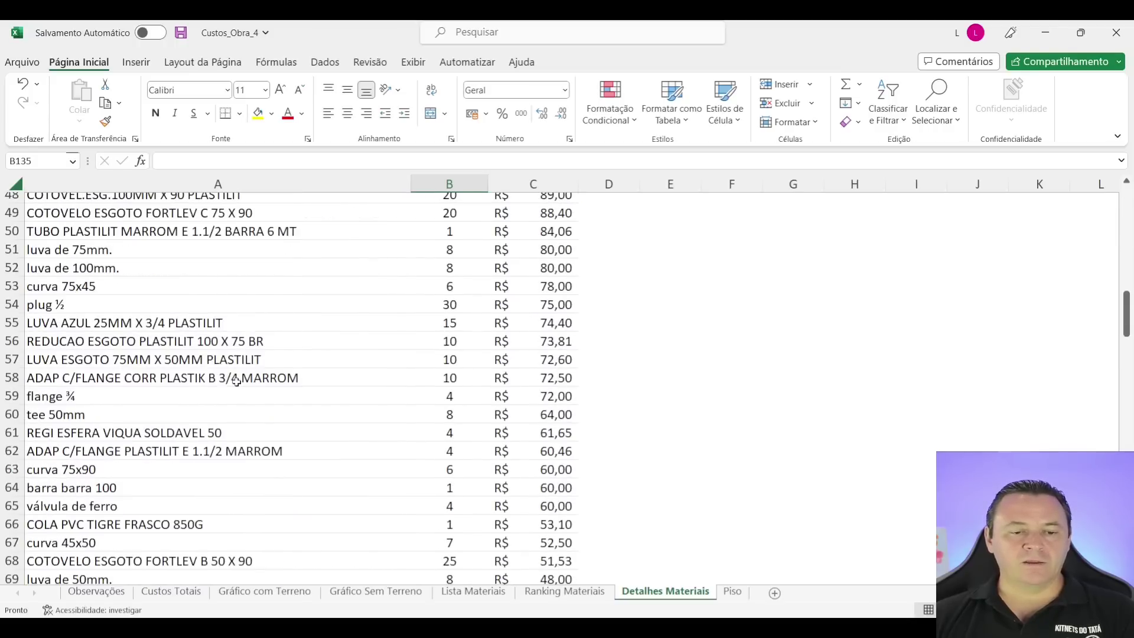
Review the remaining hidráulica items on the Detalhes Materiais sheet and select the group's total cost in the Total Geral row
scroll(181, 372, "down", 2)
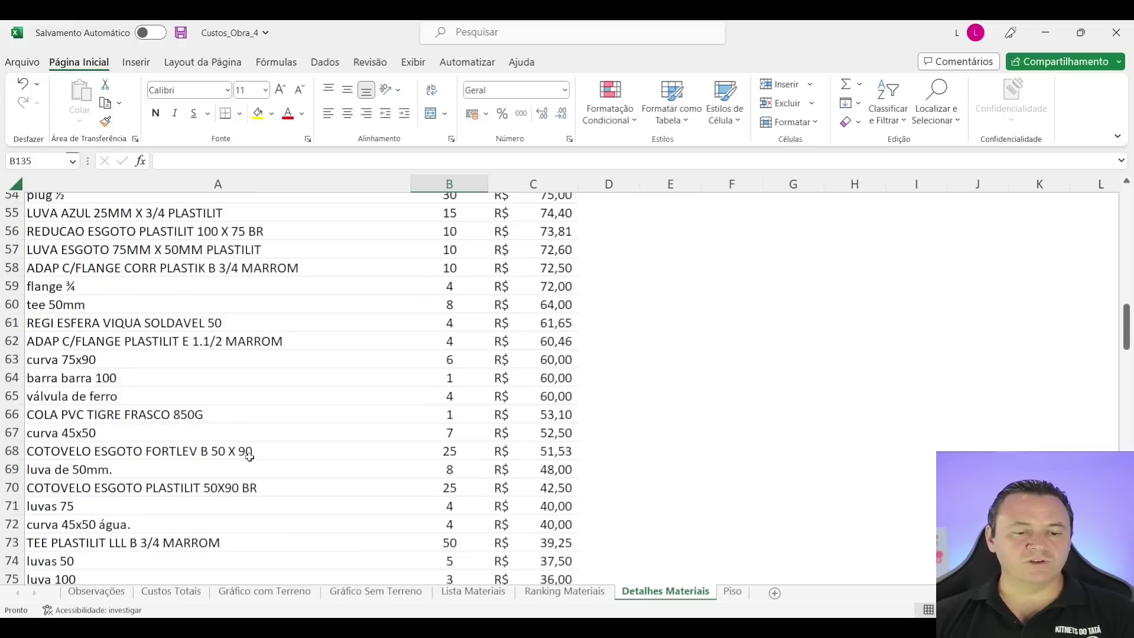
scroll(170, 541, "down", 5)
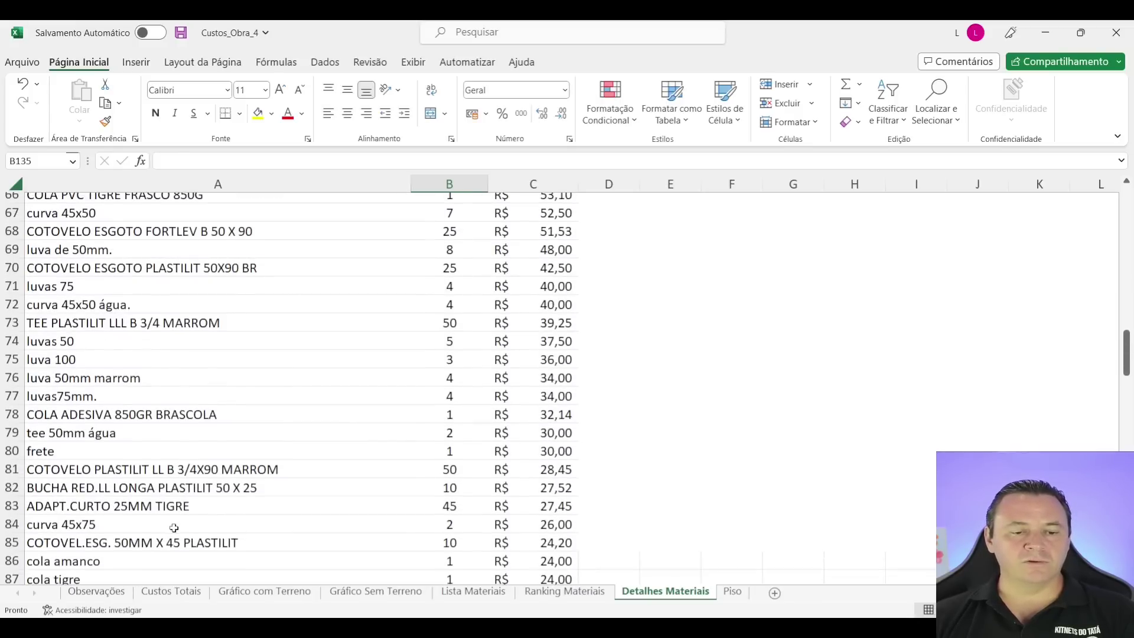
scroll(175, 527, "down", 9)
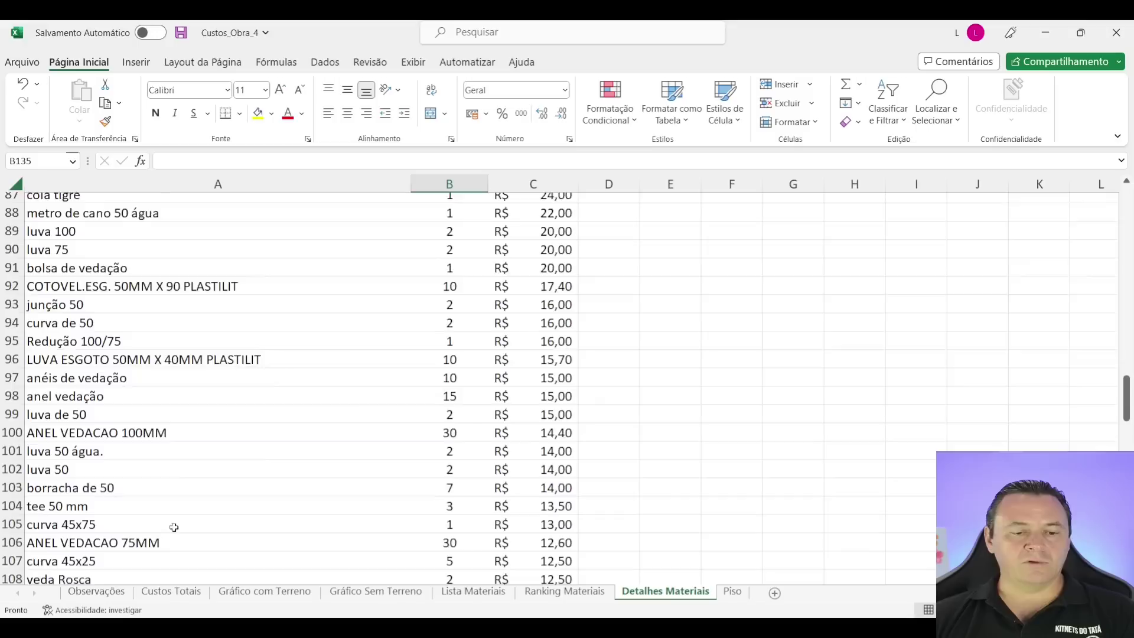
scroll(174, 527, "down", 6)
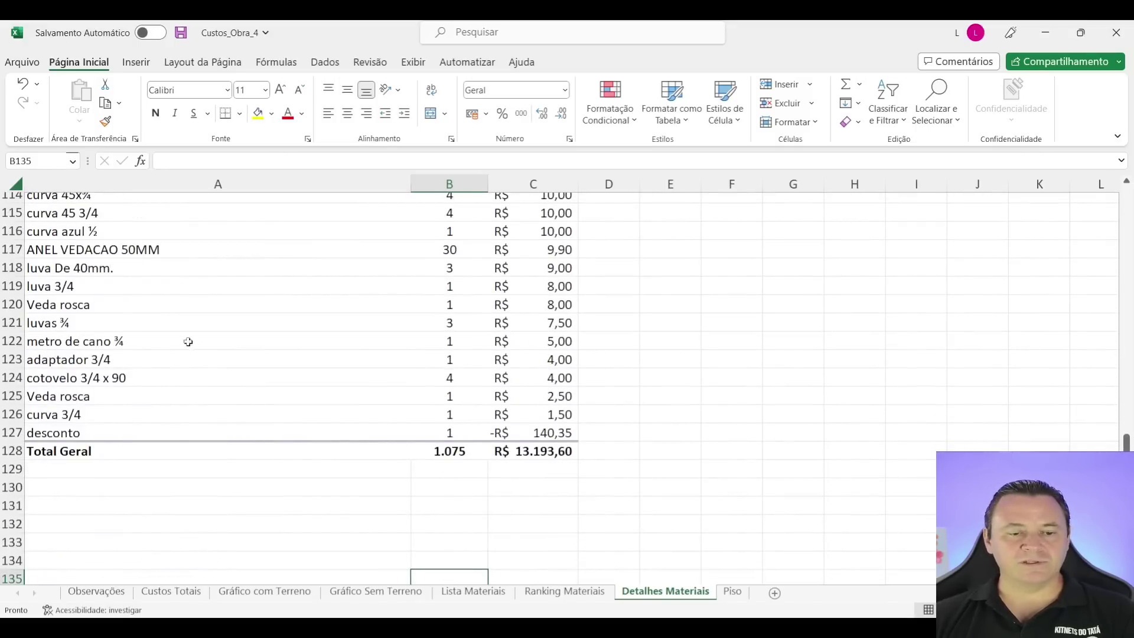
left_click(543, 452)
View the impermeabilização group's materials from the sheet heading and reset the Grupo filter to (Tudo)
scroll(679, 473, "up", 20)
scroll(724, 476, "up", 5)
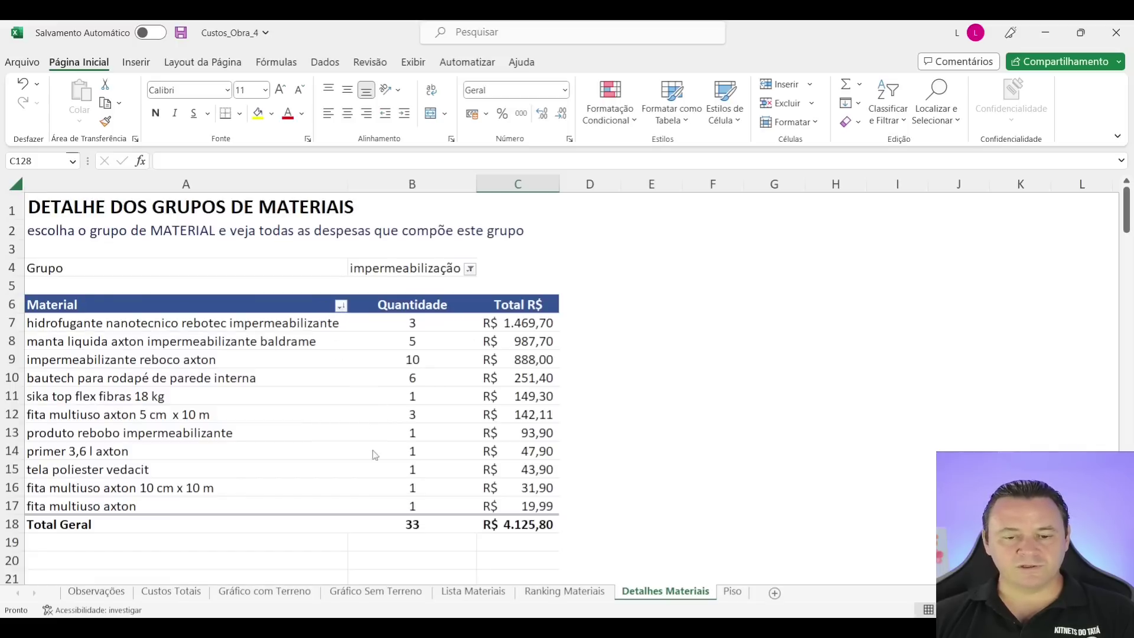
key("ctrl+z")
left_click(734, 432)
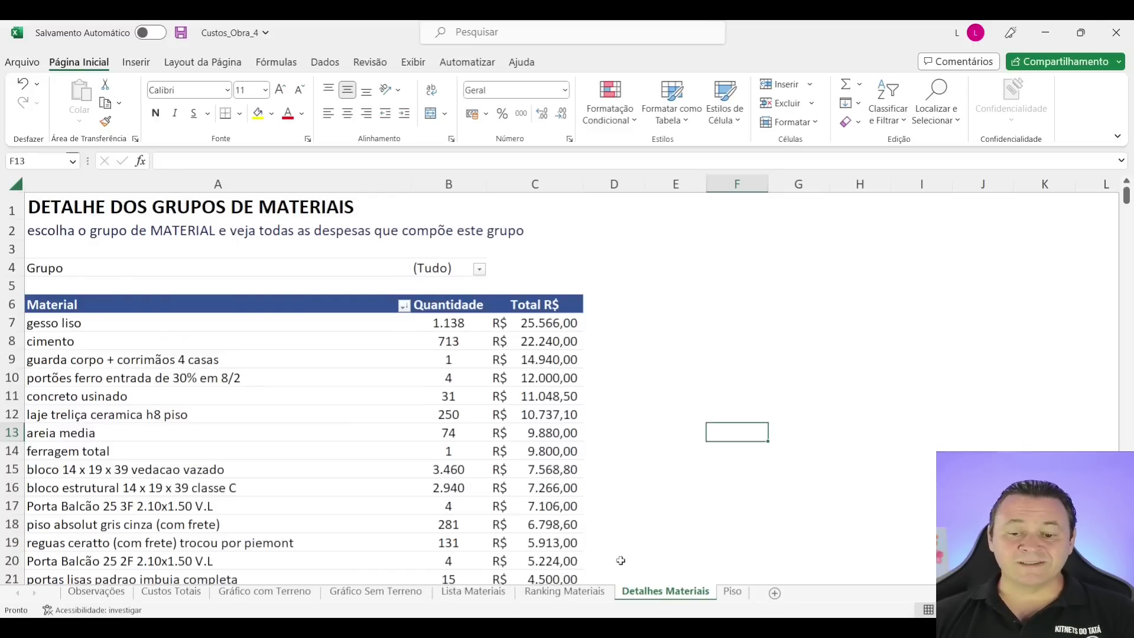
Remove the elétrica filter from the Grupo column on the Lista Materiais sheet to list all groups
left_click(479, 593)
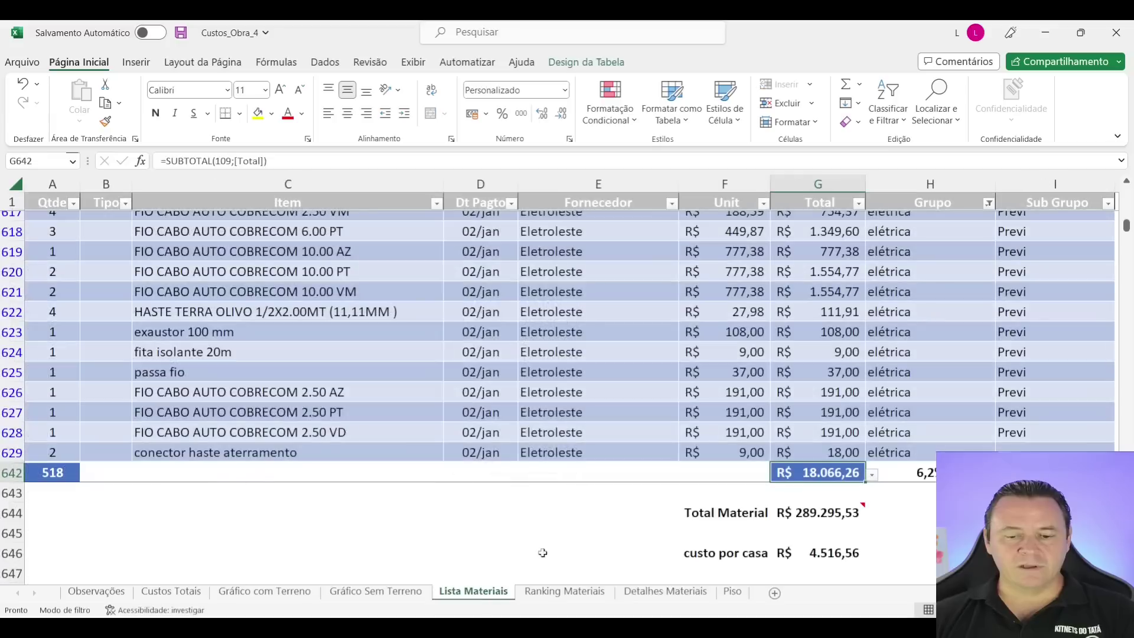
left_click(354, 531)
scroll(450, 527, "down", 1)
scroll(450, 526, "up", 20)
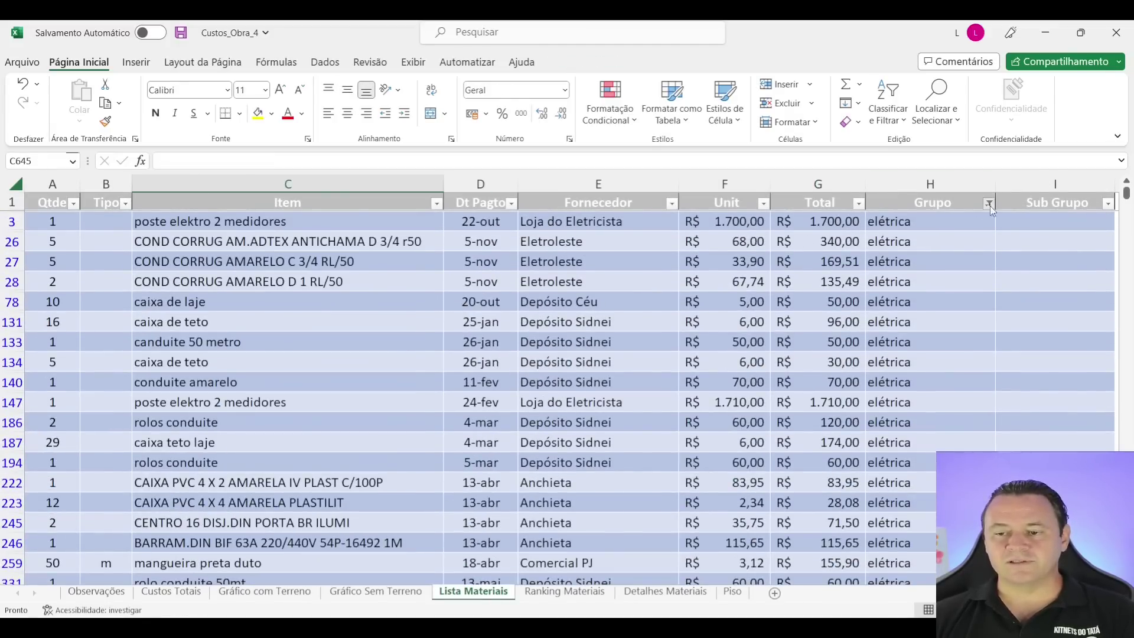
key("ctrl+z")
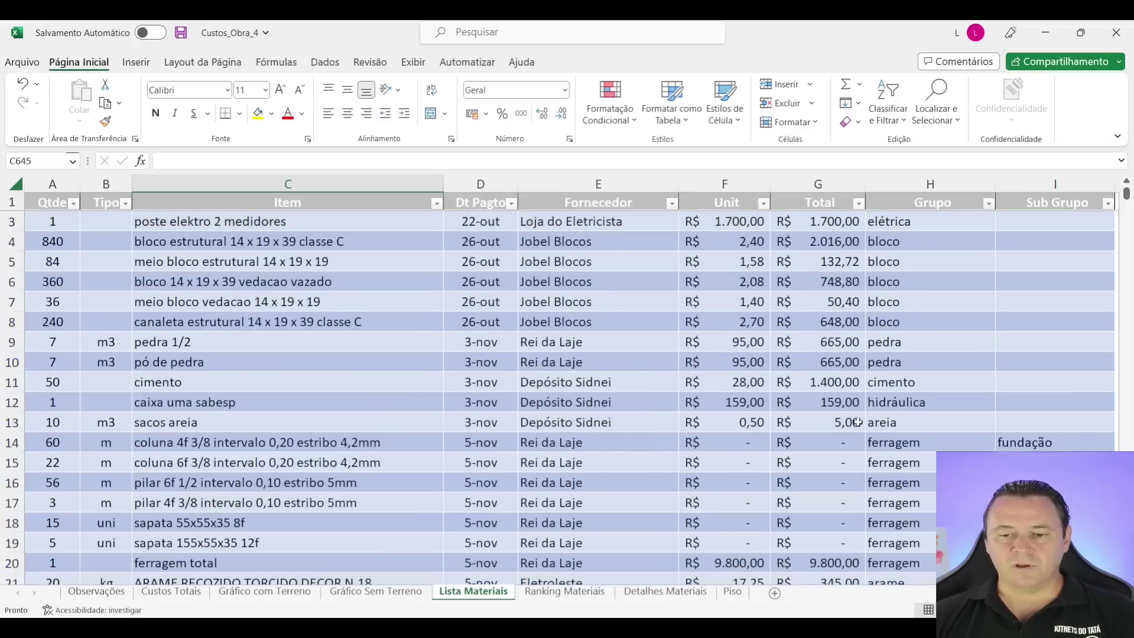
Examine the last expenses on the Custos Totais sheet: INSS Obra, the project balance at habite-se and the registry-office averbação
left_click(172, 591)
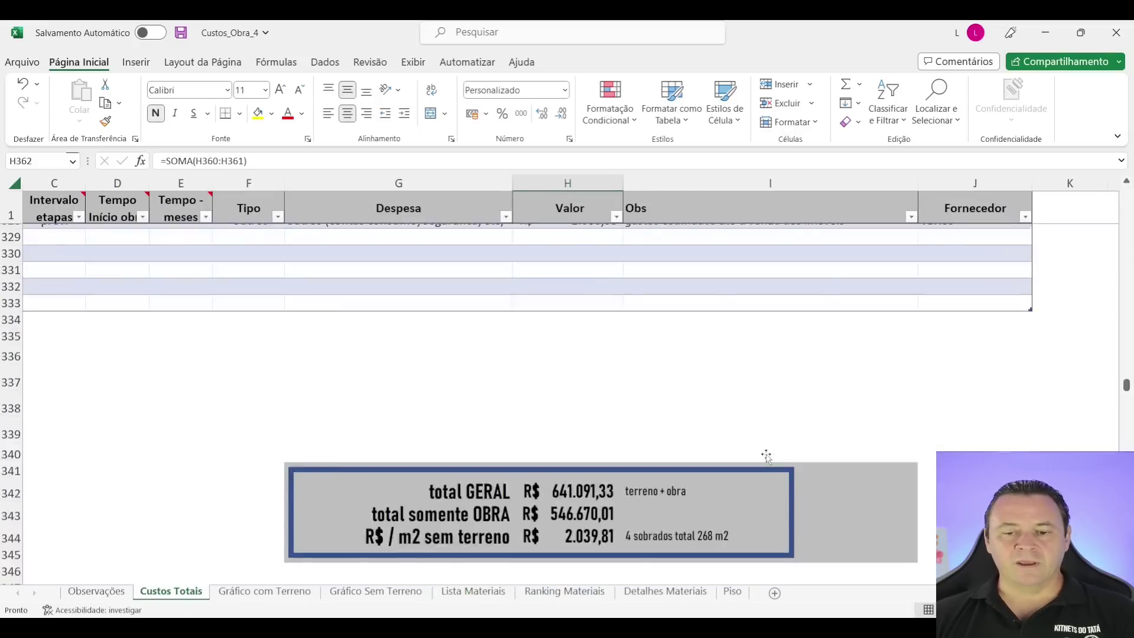
scroll(766, 456, "up", 4)
scroll(767, 456, "up", 1)
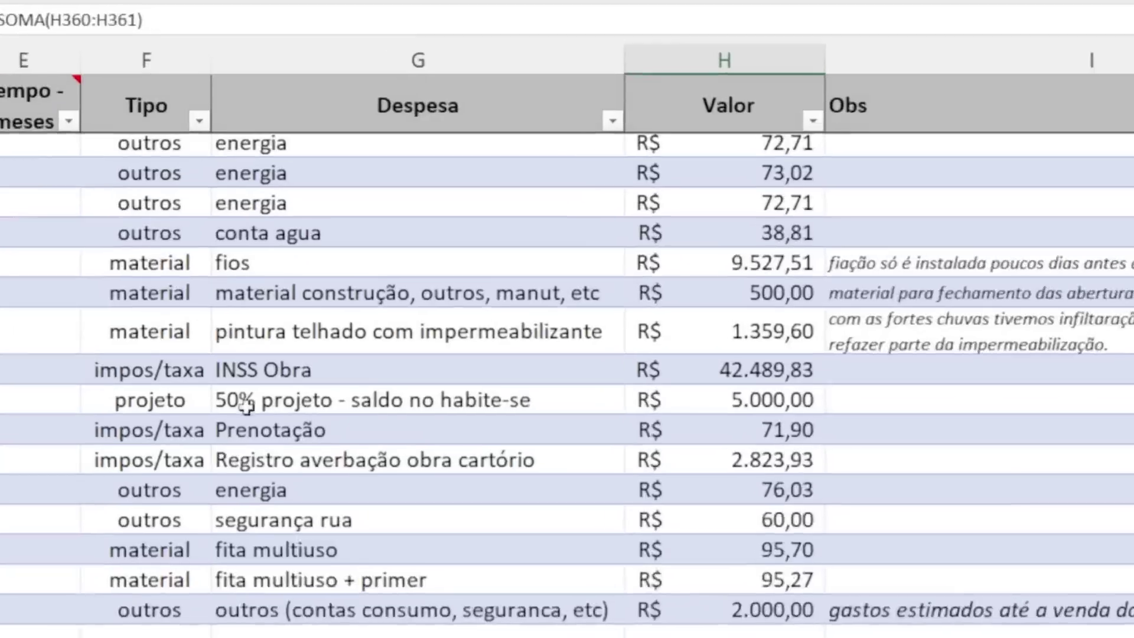
left_click(355, 352)
left_click(890, 369)
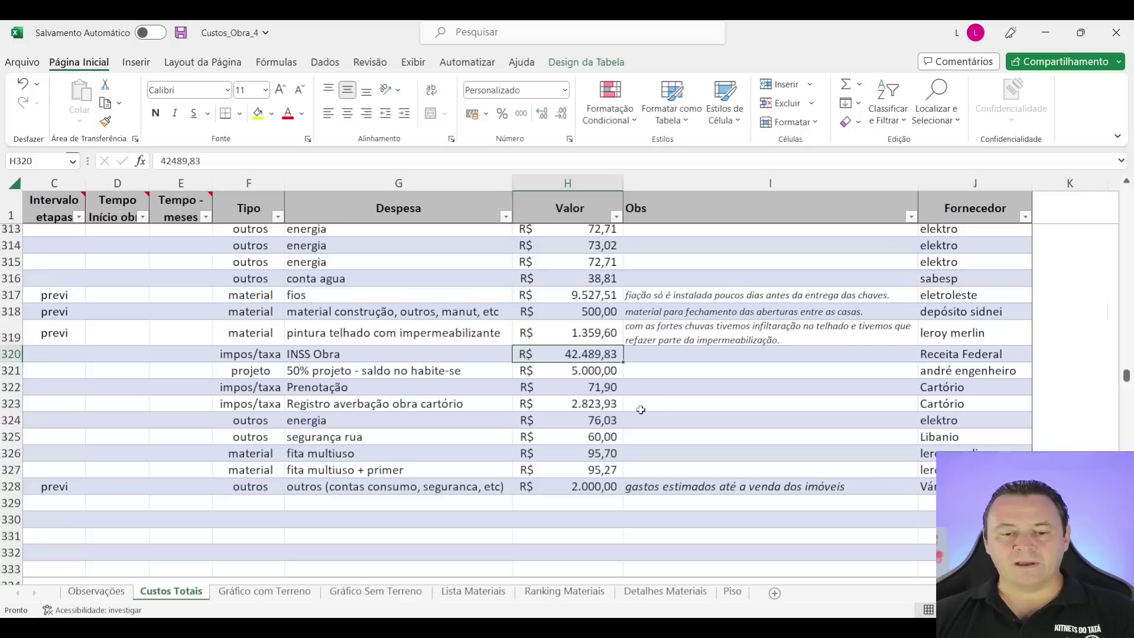
left_click(595, 370)
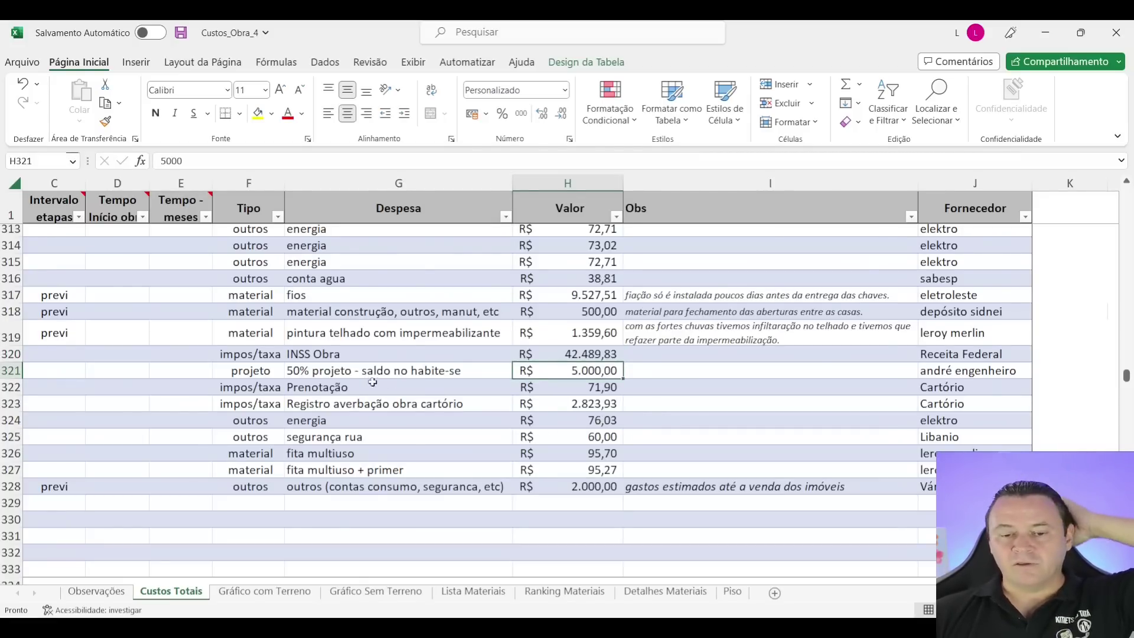
left_click(566, 402)
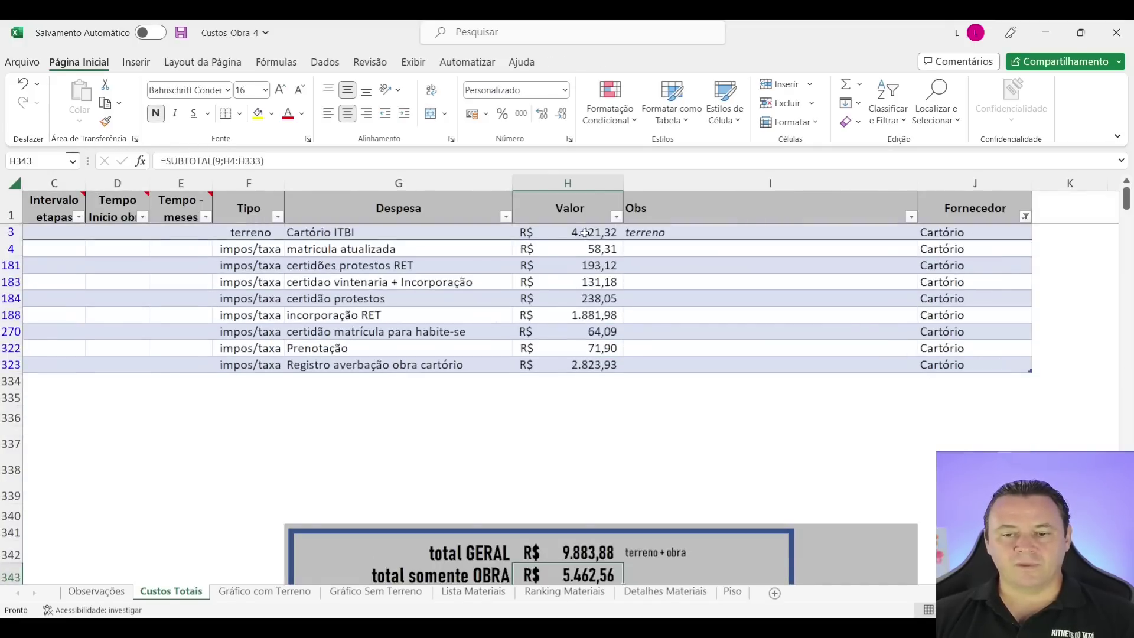
Inspect the expenses for the supplier Cartório, checking the sum of their values and the ITBI, matrícula, certidões and incorporação RET amounts
left_click_drag(567, 232, 567, 365)
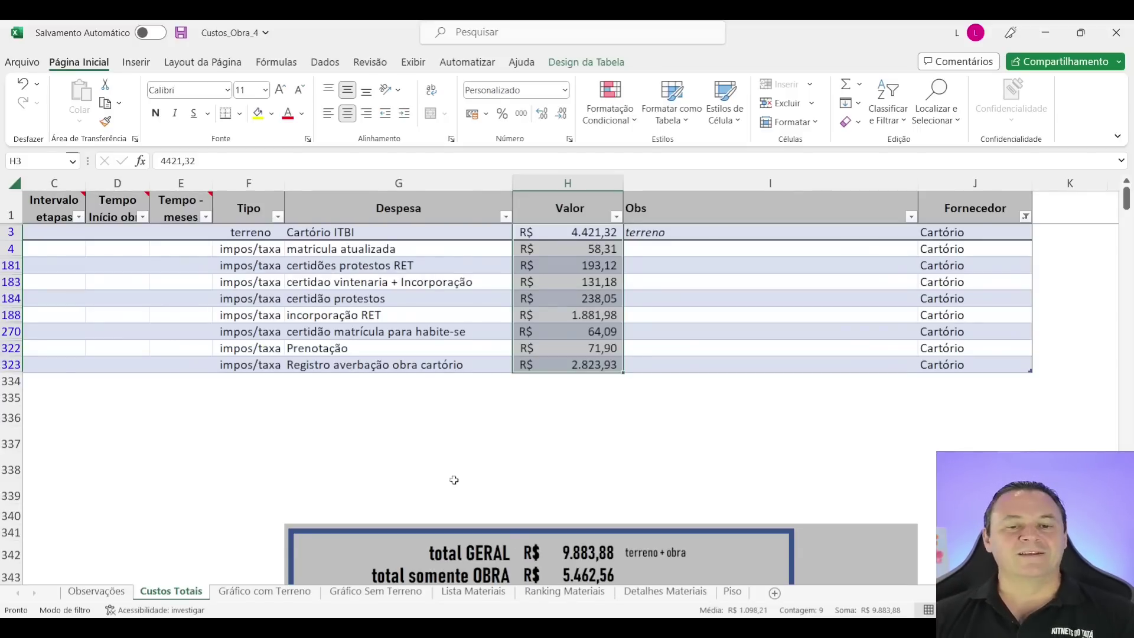
left_click(436, 464)
left_click(566, 233)
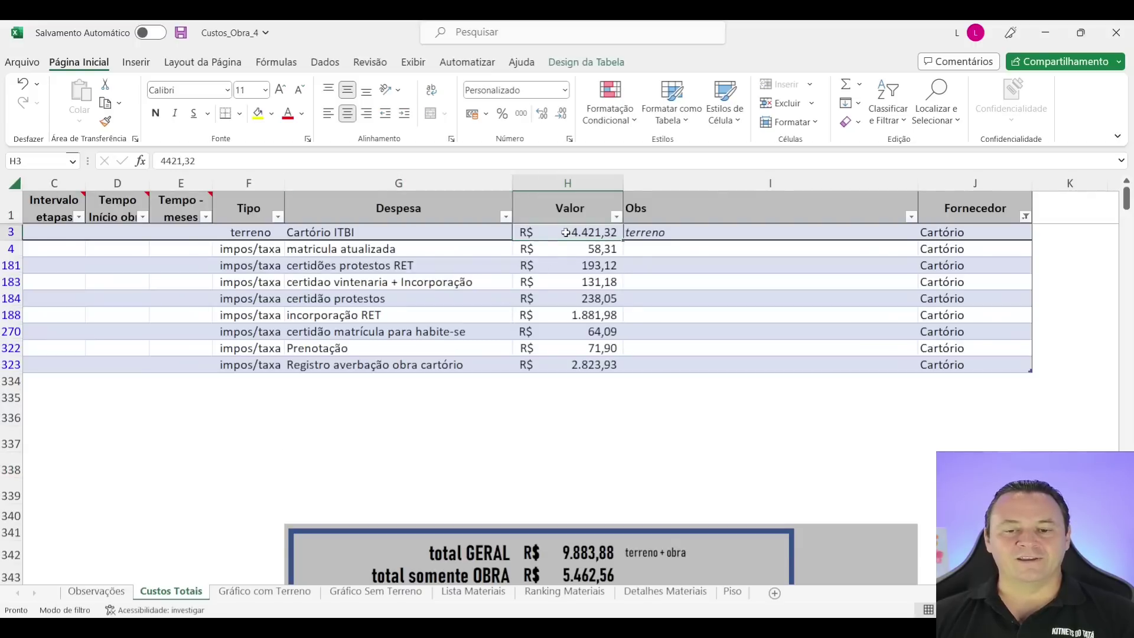
left_click(560, 248)
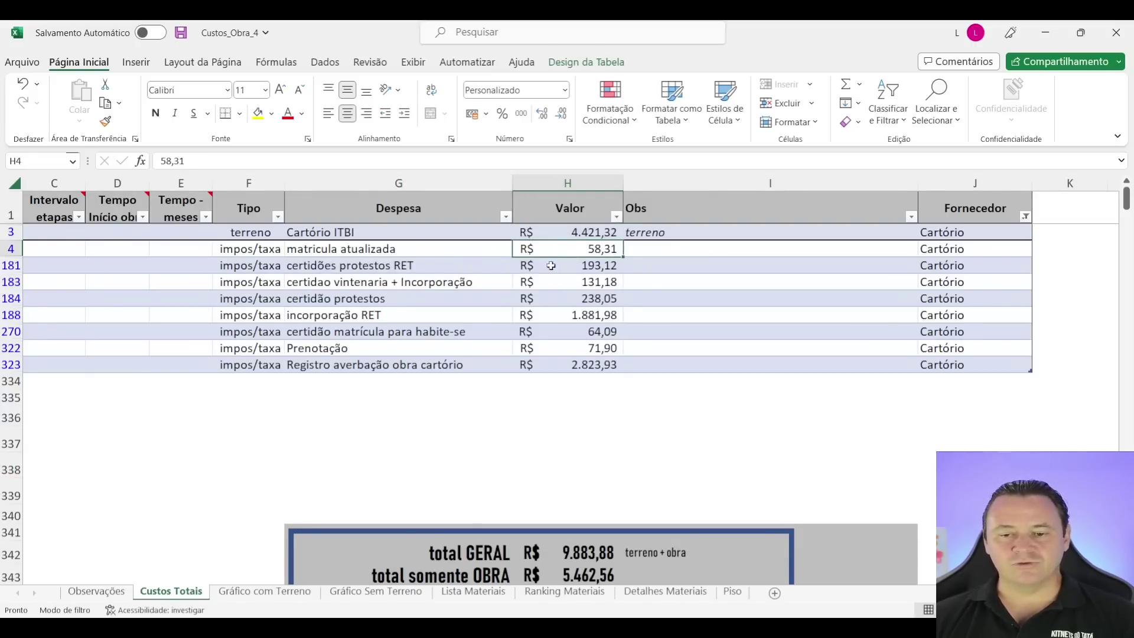
left_click(551, 266)
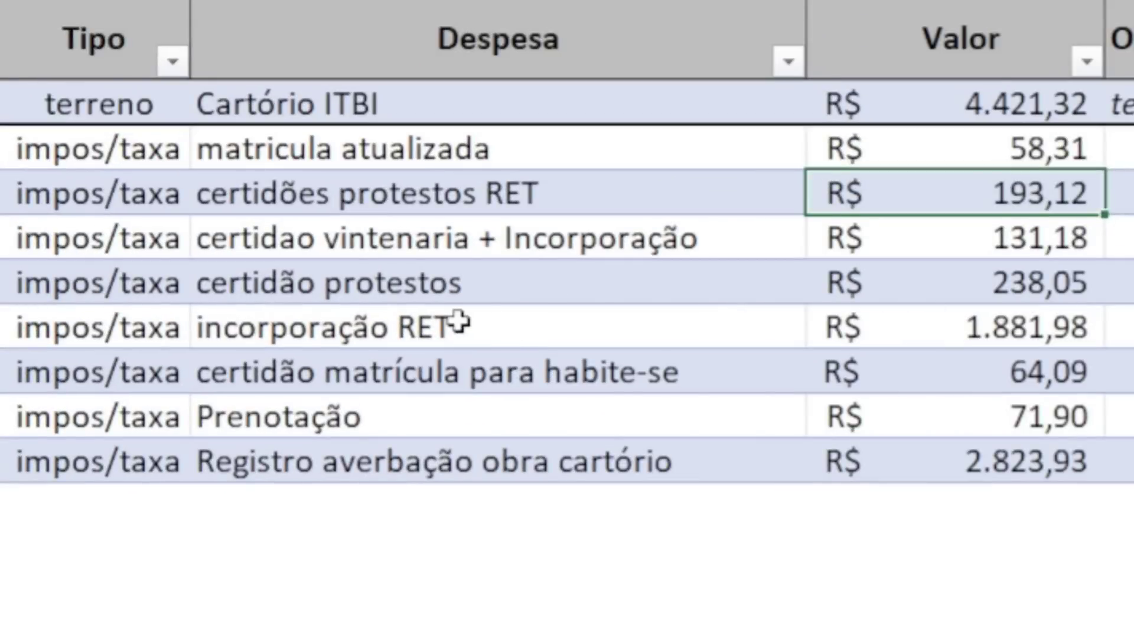
left_click(459, 322)
left_click(990, 320)
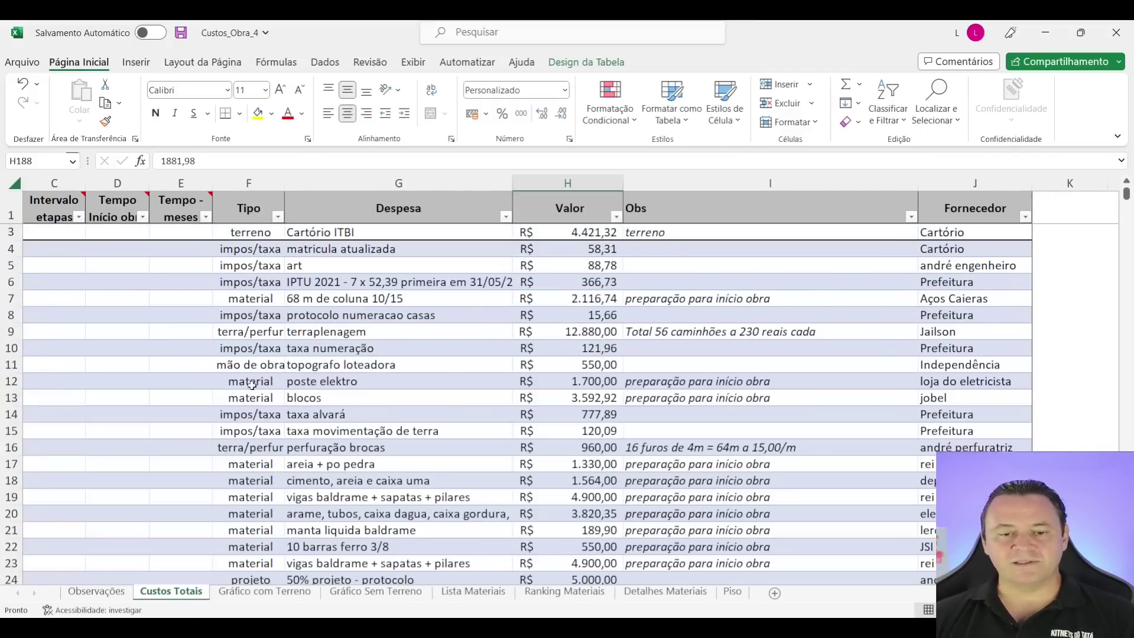
Review the unfiltered Custos Totais expense list from the terraplenagem entry down to the summary of overall, construction-only and per-square-metre costs
left_click(346, 459)
left_click(346, 332)
scroll(346, 402, "down", 16)
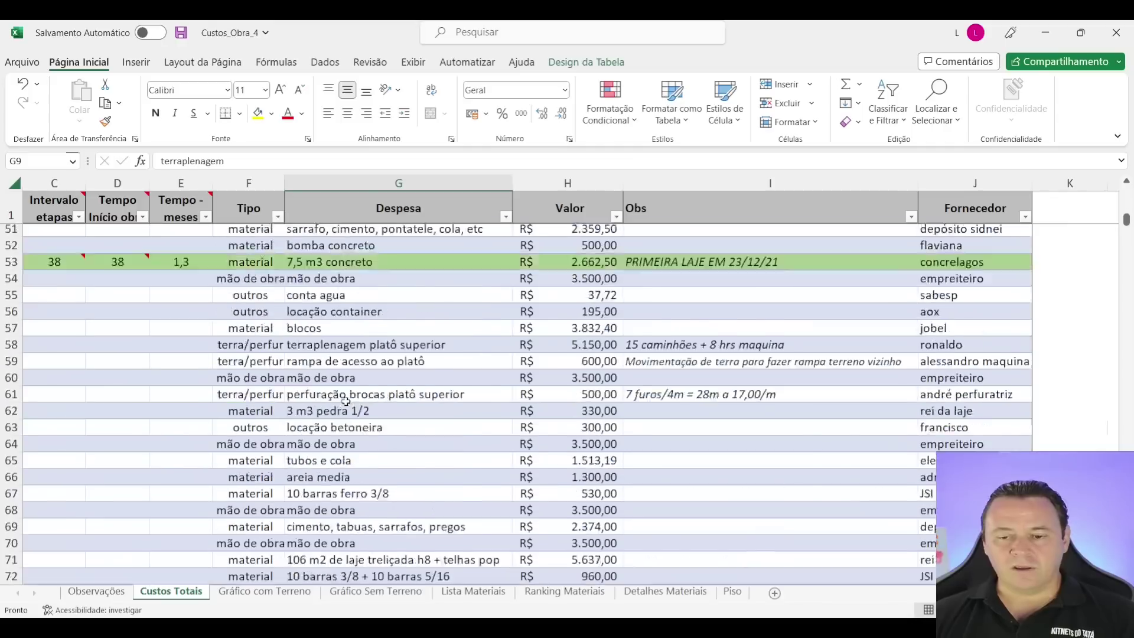
scroll(345, 402, "down", 11)
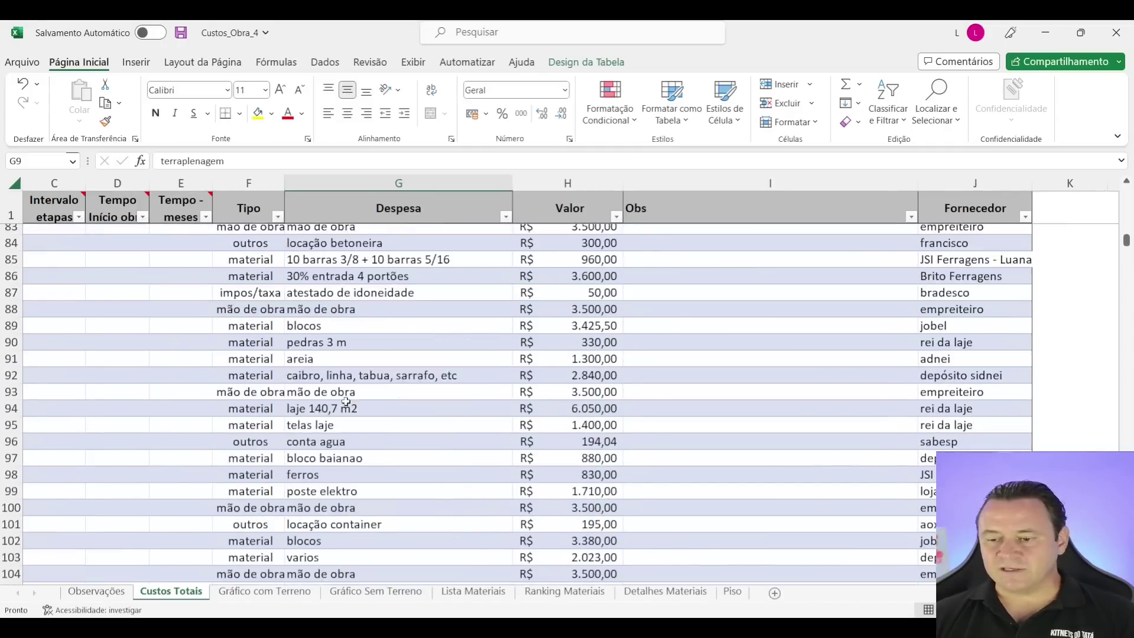
scroll(345, 401, "down", 17)
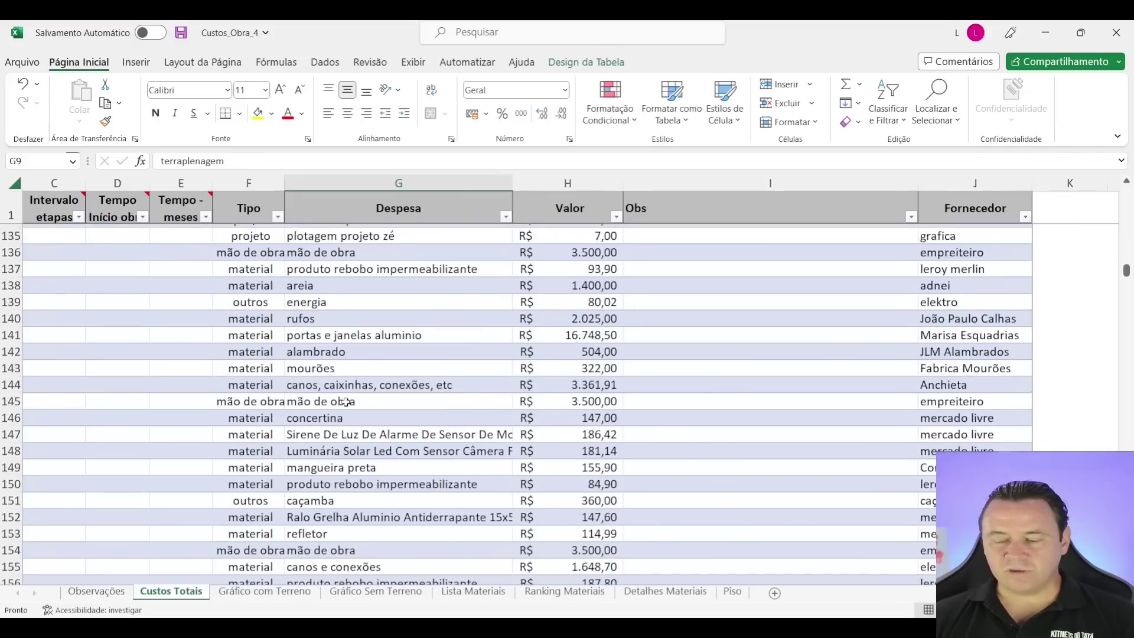
scroll(346, 402, "down", 20)
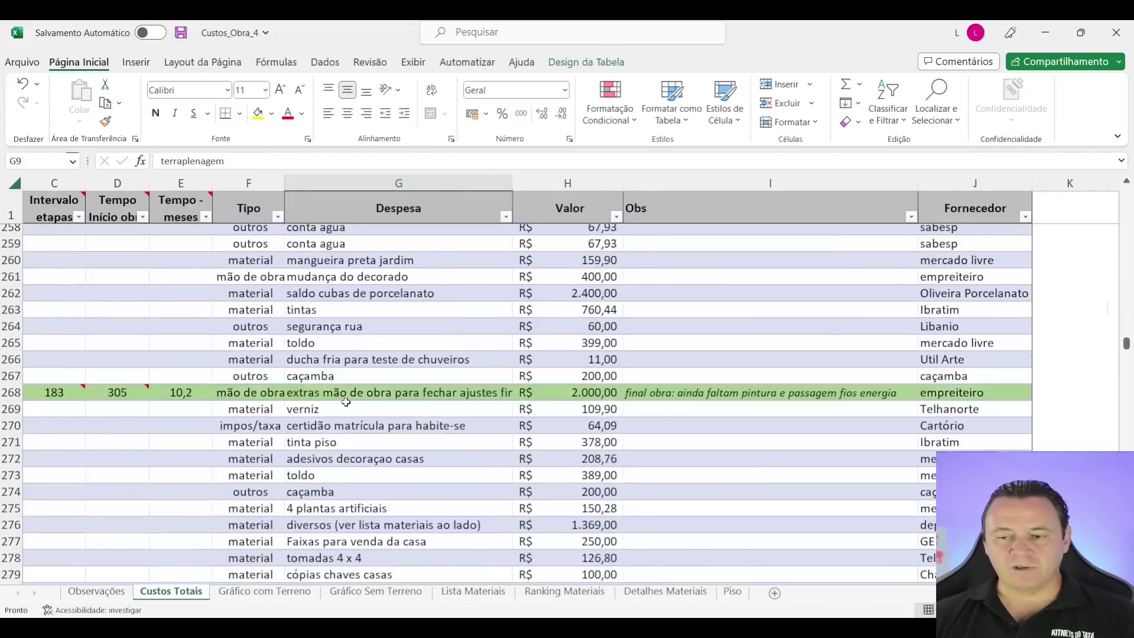
scroll(345, 402, "down", 20)
scroll(346, 402, "down", 5)
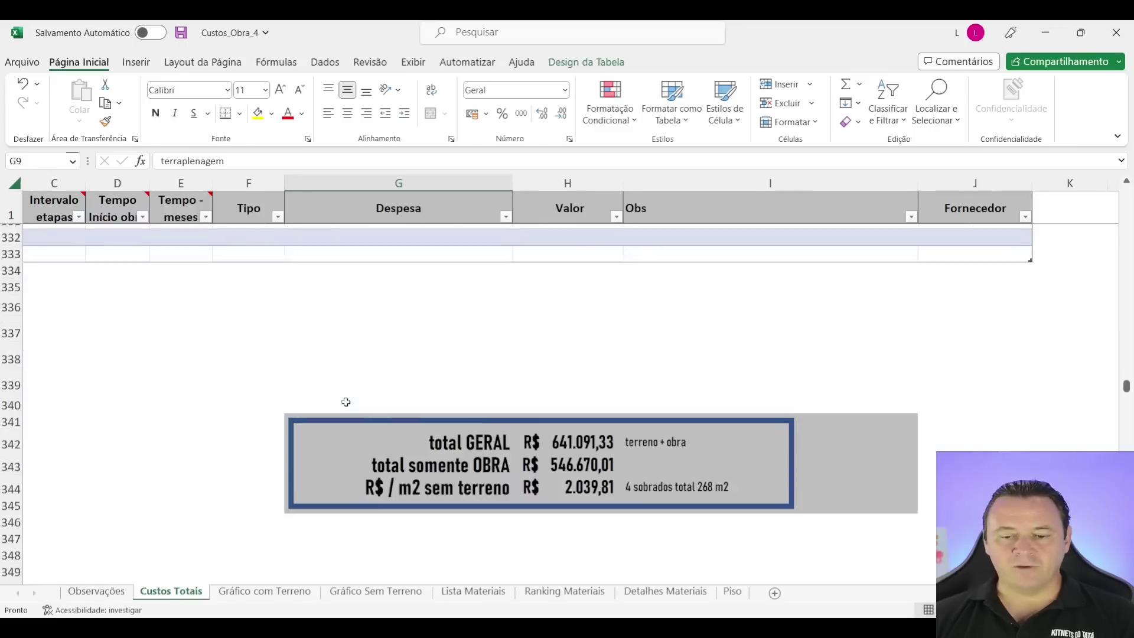